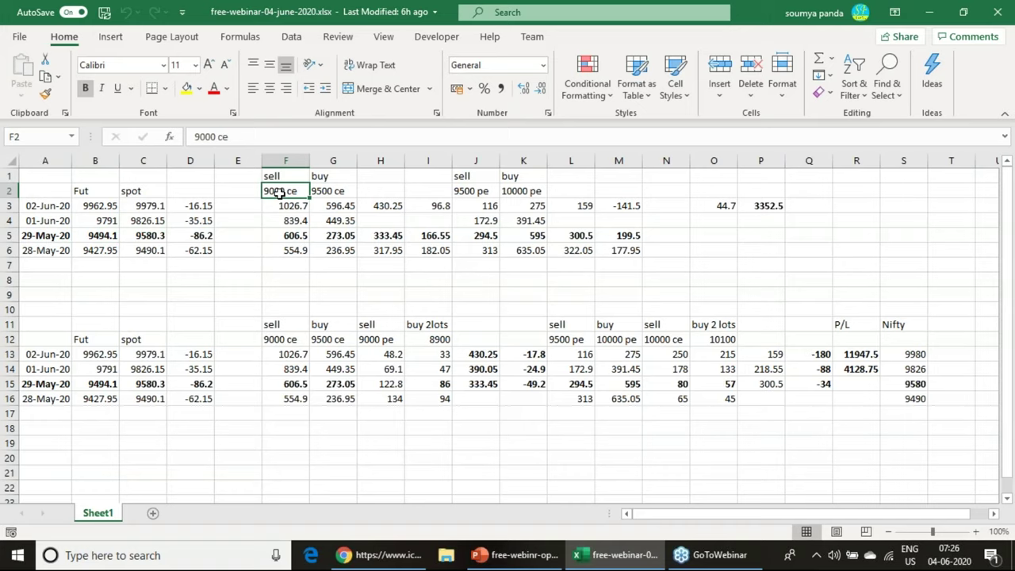
Examine the upper table's 29-May-20 row, covering the sell and buy premiums and differences for the call and put spreads
{"action": "left_click", "coordinate": [327, 193]}
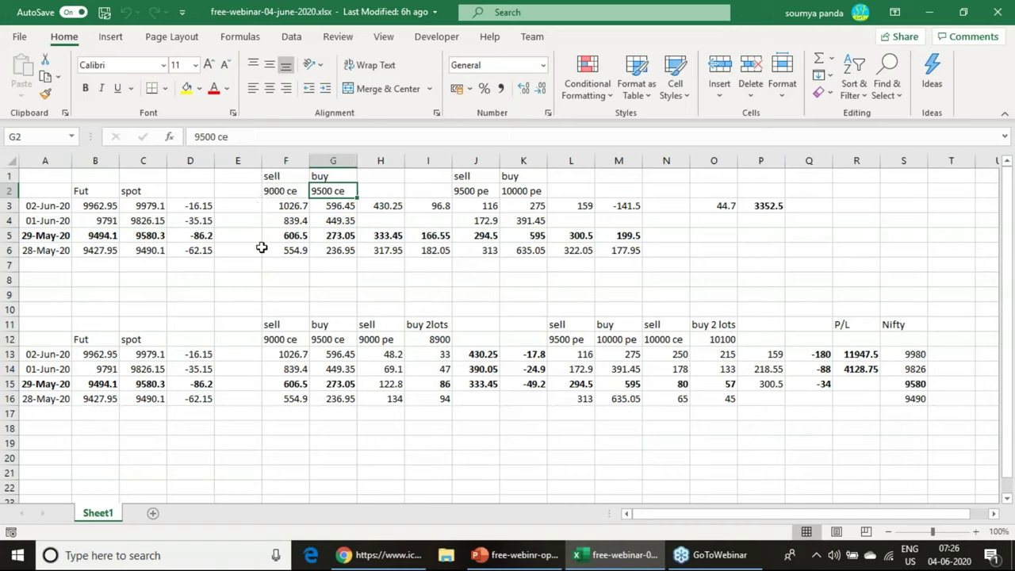
{"action": "left_click", "coordinate": [10, 235]}
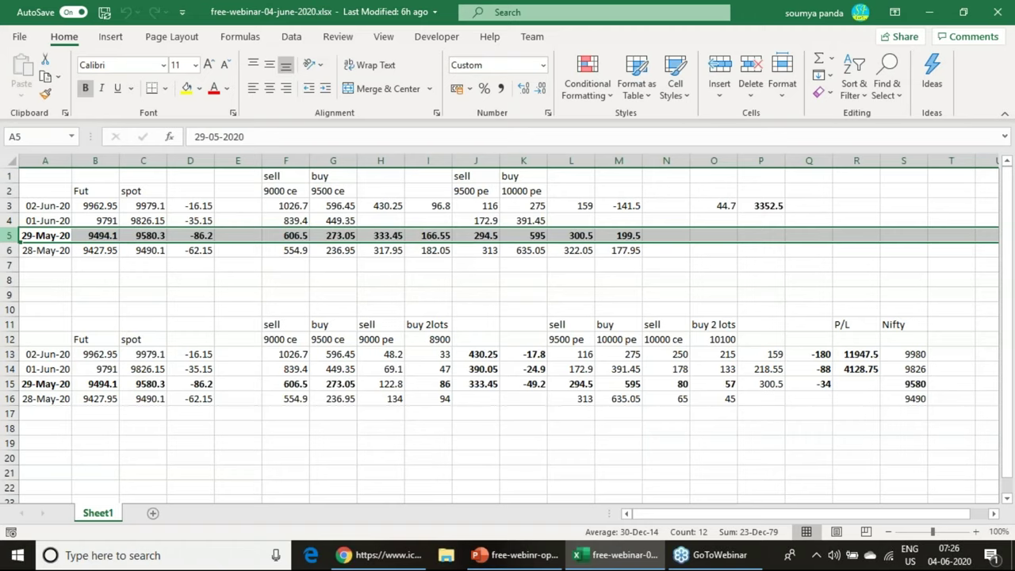
{"action": "left_click", "coordinate": [290, 238]}
{"action": "left_click", "coordinate": [331, 235]}
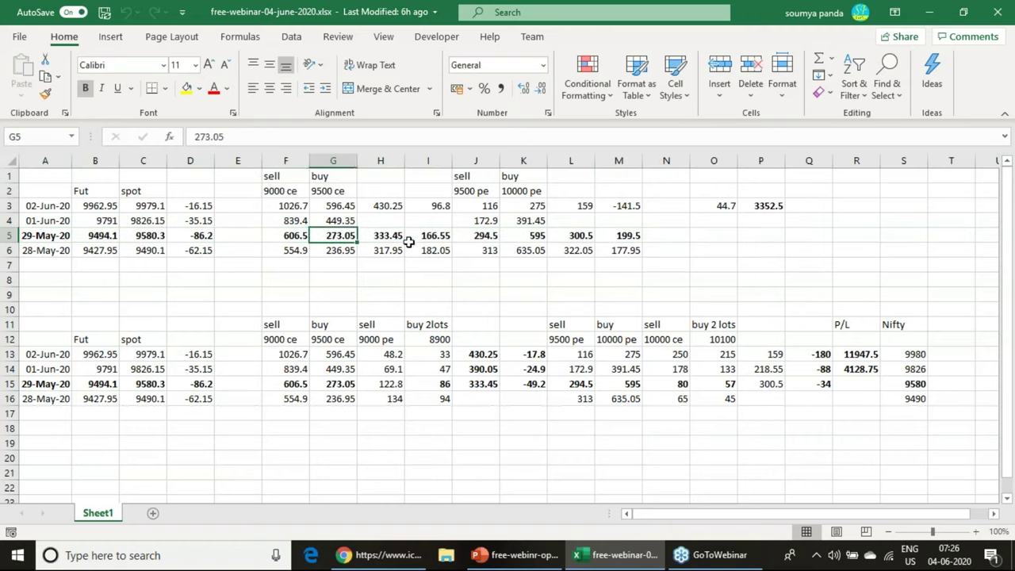
{"action": "left_click", "coordinate": [489, 240]}
{"action": "left_click", "coordinate": [523, 237]}
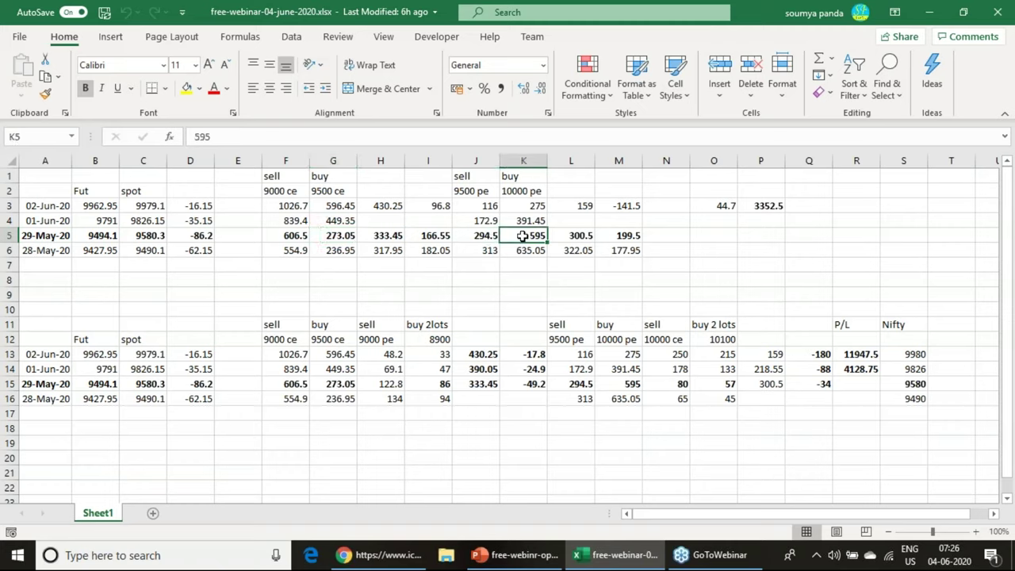
{"action": "left_click", "coordinate": [390, 237]}
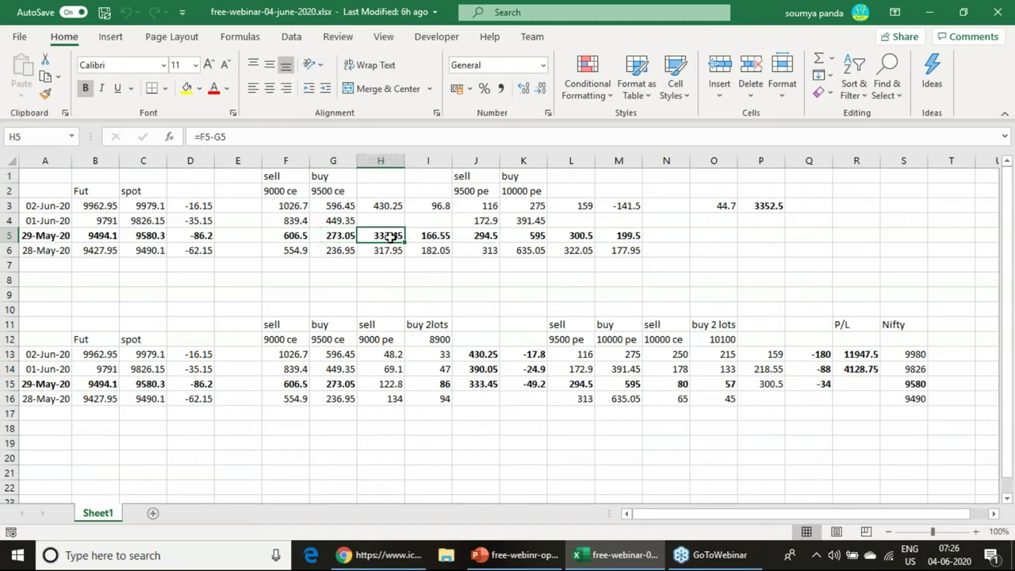
{"action": "left_click", "coordinate": [581, 236]}
{"action": "left_click", "coordinate": [440, 236]}
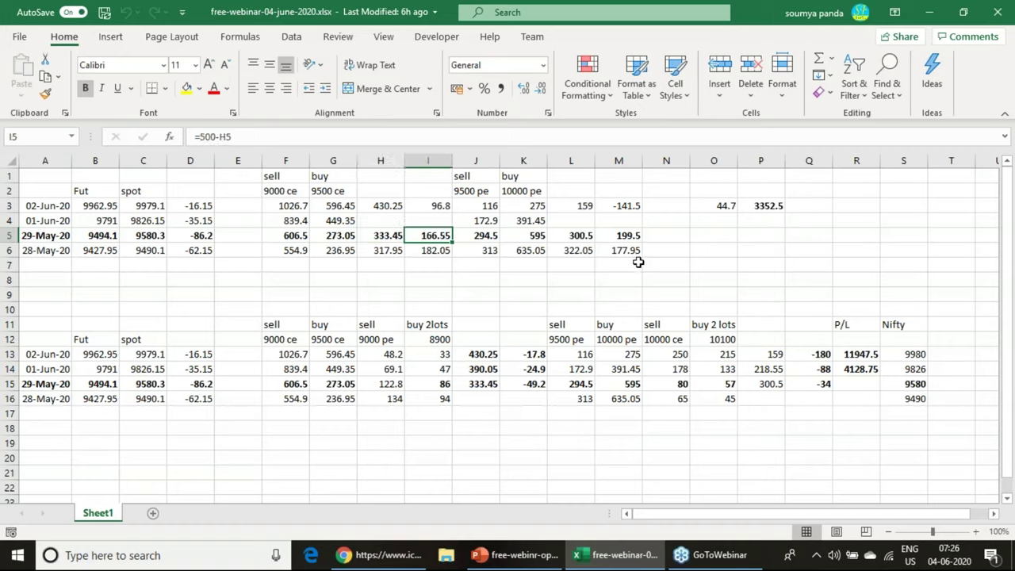
With the annotation pen, tick the three latest dates in the upper table, circle the 02-Jun-20 spot price and tick the 10000 pe heading
{"action": "left_click", "coordinate": [1012, 222]}
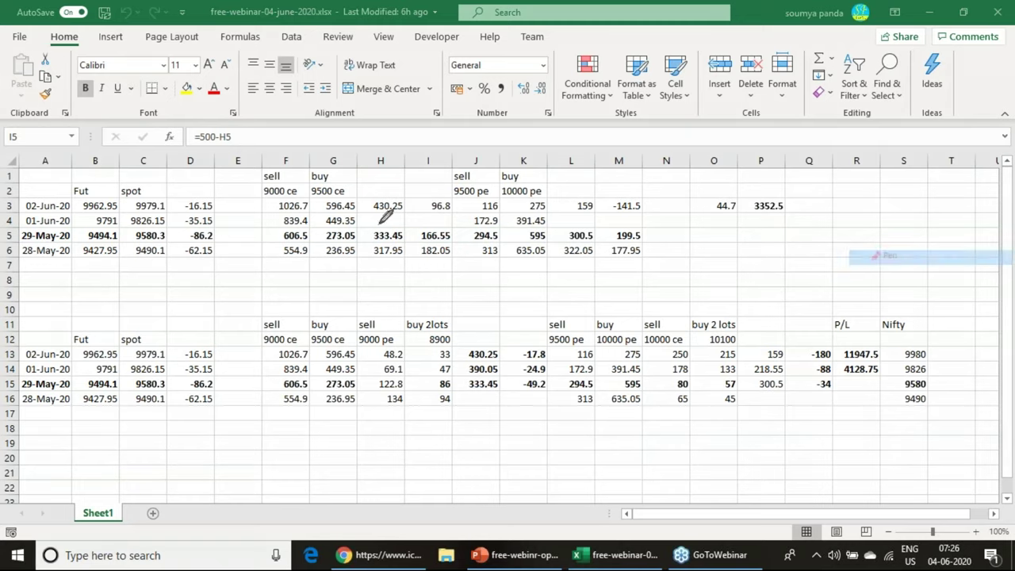
{"action": "mouse_move", "coordinate": [10, 233]}
{"action": "left_mouse_down"}
{"action": "mouse_move", "coordinate": [22, 229]}
{"action": "mouse_move", "coordinate": [21, 202]}
{"action": "left_mouse_up"}
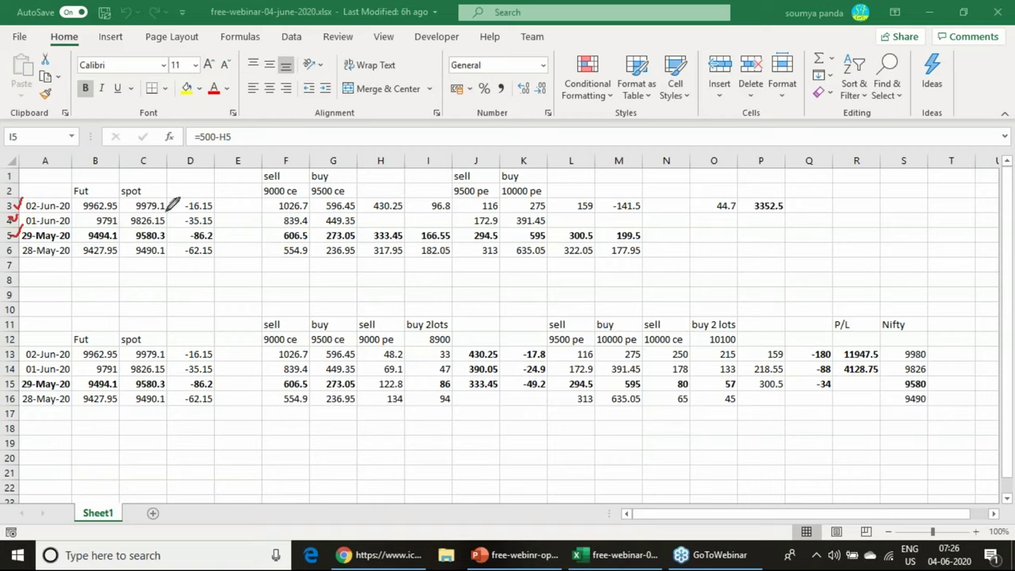
{"action": "mouse_move", "coordinate": [166, 212]}
{"action": "left_mouse_down"}
{"action": "mouse_move", "coordinate": [132, 204]}
{"action": "mouse_move", "coordinate": [165, 197]}
{"action": "mouse_move", "coordinate": [161, 210]}
{"action": "left_mouse_up"}
{"action": "left_click_drag", "start_coordinate": [534, 183], "coordinate": [552, 175]}
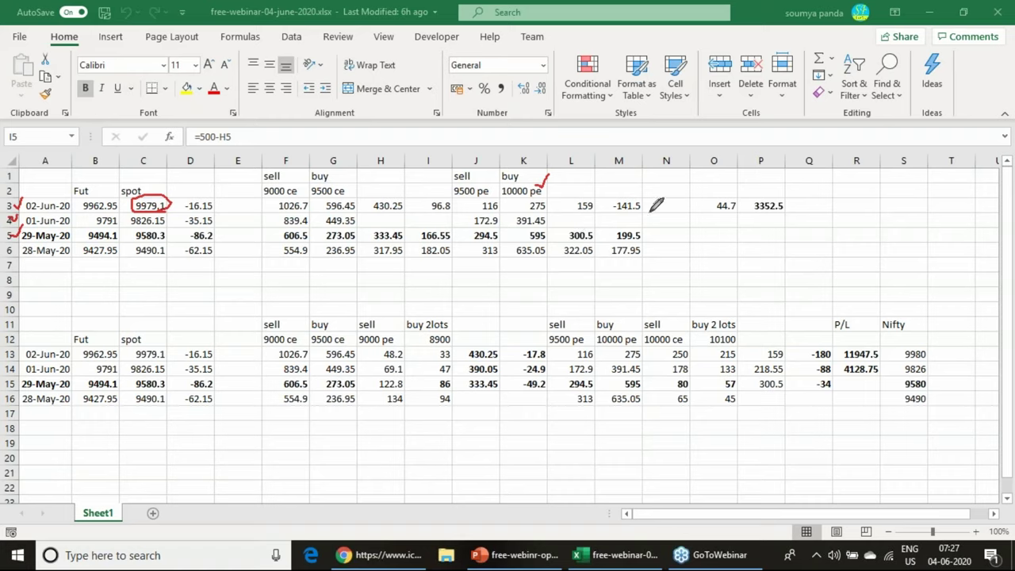
Circle -141.5, 96.8 and 44.7 in the 02-Jun-20 row, and underline and tick 3352.5
{"action": "mouse_move", "coordinate": [650, 213]}
{"action": "left_mouse_down"}
{"action": "mouse_move", "coordinate": [630, 219]}
{"action": "mouse_move", "coordinate": [604, 199]}
{"action": "mouse_move", "coordinate": [636, 183]}
{"action": "mouse_move", "coordinate": [650, 198]}
{"action": "mouse_move", "coordinate": [642, 208]}
{"action": "left_mouse_up"}
{"action": "left_click_drag", "start_coordinate": [620, 173], "coordinate": [631, 173]}
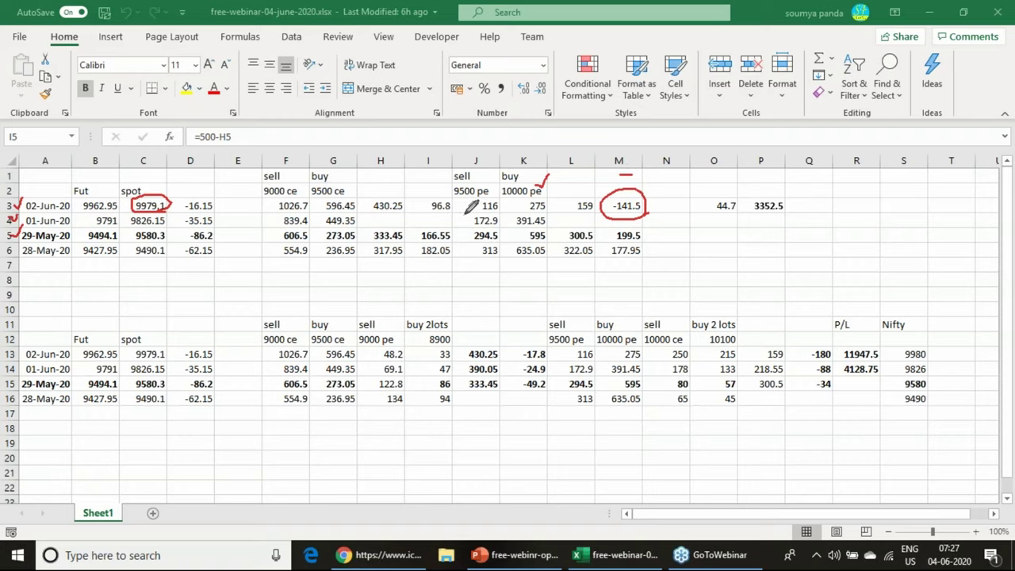
{"action": "mouse_move", "coordinate": [446, 208]}
{"action": "left_mouse_down"}
{"action": "mouse_move", "coordinate": [446, 189]}
{"action": "mouse_move", "coordinate": [457, 209]}
{"action": "left_mouse_up"}
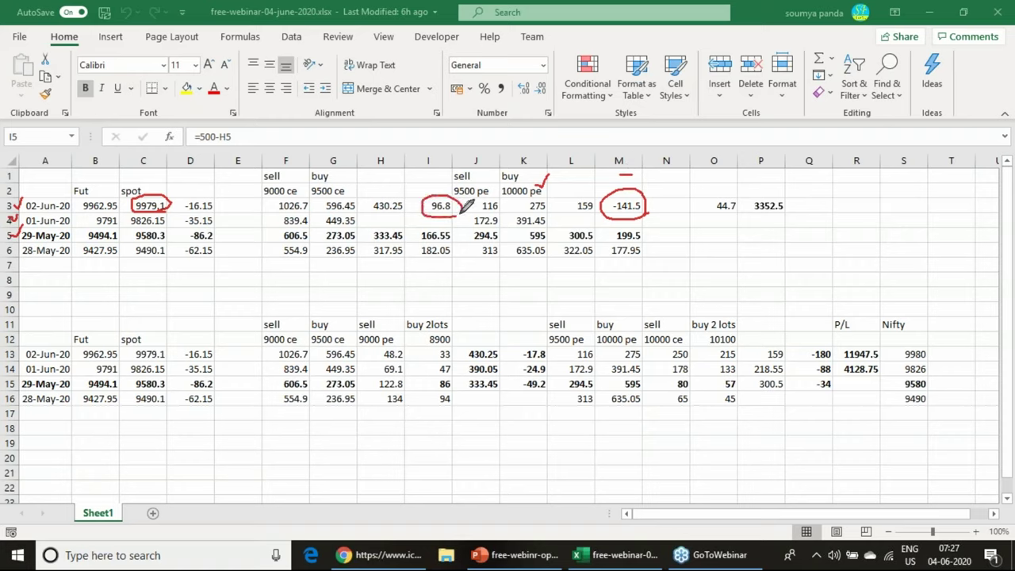
{"action": "mouse_move", "coordinate": [726, 198]}
{"action": "left_mouse_down"}
{"action": "mouse_move", "coordinate": [715, 214]}
{"action": "mouse_move", "coordinate": [744, 198]}
{"action": "mouse_move", "coordinate": [725, 211]}
{"action": "mouse_move", "coordinate": [785, 212]}
{"action": "left_mouse_up"}
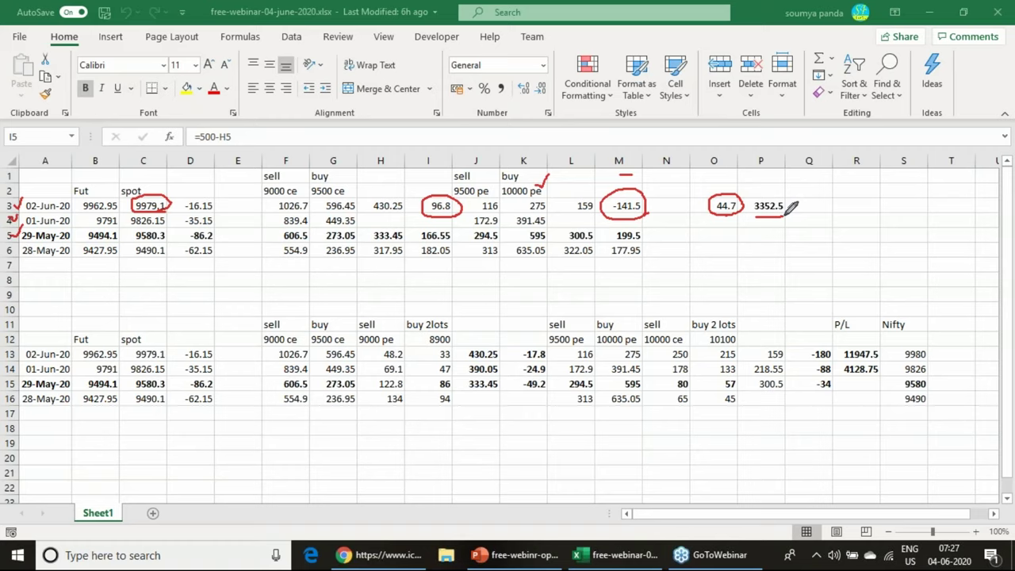
{"action": "left_click_drag", "start_coordinate": [791, 191], "coordinate": [806, 182]}
Draw an upward arrow at the 10000 pe heading and a downward one beside the 9000 ce column, and circle 3352.5
{"action": "mouse_move", "coordinate": [525, 182]}
{"action": "left_mouse_down"}
{"action": "mouse_move", "coordinate": [551, 157]}
{"action": "mouse_move", "coordinate": [539, 182]}
{"action": "left_mouse_up"}
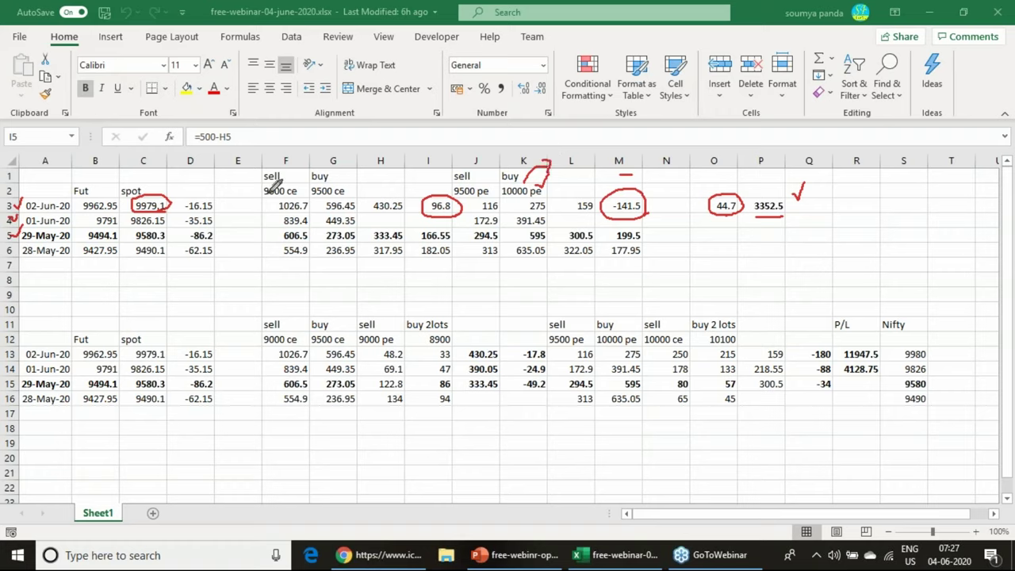
{"action": "mouse_move", "coordinate": [249, 206]}
{"action": "left_mouse_down"}
{"action": "mouse_move", "coordinate": [254, 215]}
{"action": "mouse_move", "coordinate": [263, 197]}
{"action": "left_mouse_up"}
{"action": "mouse_move", "coordinate": [773, 208]}
{"action": "left_mouse_down"}
{"action": "mouse_move", "coordinate": [745, 208]}
{"action": "mouse_move", "coordinate": [768, 185]}
{"action": "mouse_move", "coordinate": [799, 186]}
{"action": "left_mouse_up"}
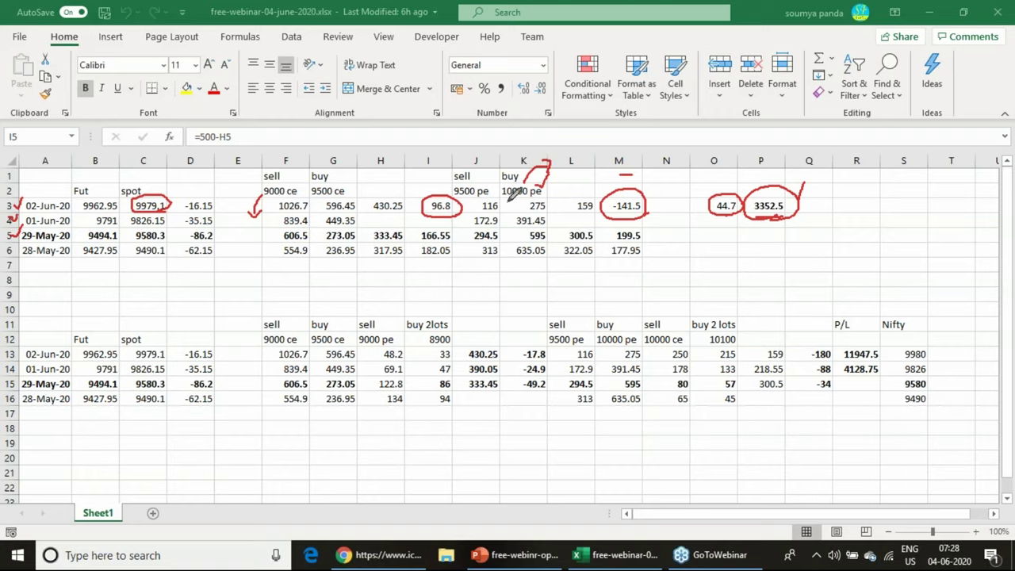
Handwrite a short note above the circled 3352.5 and the range 10100 — 10300 below the upper table
{"action": "mouse_move", "coordinate": [727, 138]}
{"action": "left_mouse_down"}
{"action": "mouse_move", "coordinate": [735, 124]}
{"action": "mouse_move", "coordinate": [752, 141]}
{"action": "mouse_move", "coordinate": [828, 124]}
{"action": "left_mouse_up"}
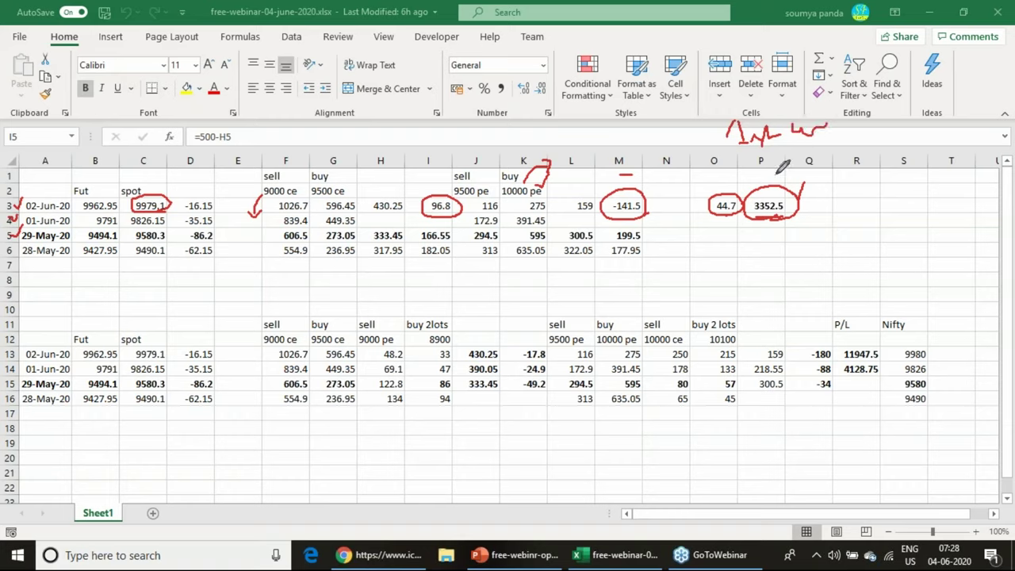
{"action": "mouse_move", "coordinate": [681, 267]}
{"action": "left_mouse_down"}
{"action": "mouse_move", "coordinate": [687, 289]}
{"action": "mouse_move", "coordinate": [733, 266]}
{"action": "mouse_move", "coordinate": [818, 270]}
{"action": "left_mouse_up"}
{"action": "left_click_drag", "start_coordinate": [688, 271], "coordinate": [707, 269]}
{"action": "mouse_move", "coordinate": [851, 255]}
{"action": "left_mouse_down"}
{"action": "mouse_move", "coordinate": [864, 275]}
{"action": "mouse_move", "coordinate": [905, 254]}
{"action": "mouse_move", "coordinate": [903, 277]}
{"action": "mouse_move", "coordinate": [929, 270]}
{"action": "mouse_move", "coordinate": [945, 247]}
{"action": "mouse_move", "coordinate": [938, 261]}
{"action": "left_mouse_up"}
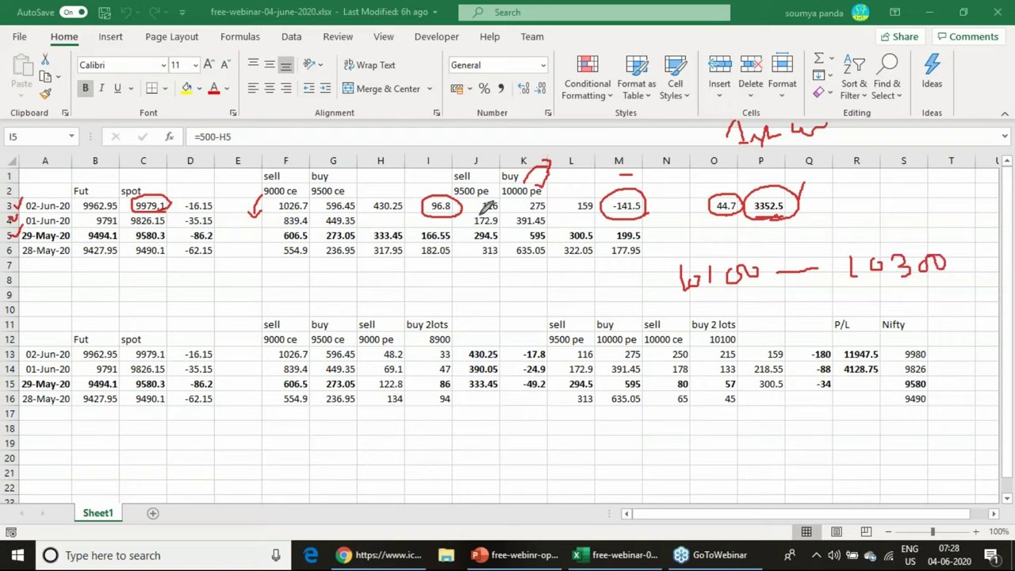
Circle 300.5, write 200 below it, loop around the put spread columns, and clear all the annotations
{"action": "mouse_move", "coordinate": [597, 242]}
{"action": "left_mouse_down"}
{"action": "mouse_move", "coordinate": [566, 239]}
{"action": "mouse_move", "coordinate": [586, 226]}
{"action": "mouse_move", "coordinate": [604, 233]}
{"action": "mouse_move", "coordinate": [593, 241]}
{"action": "left_mouse_up"}
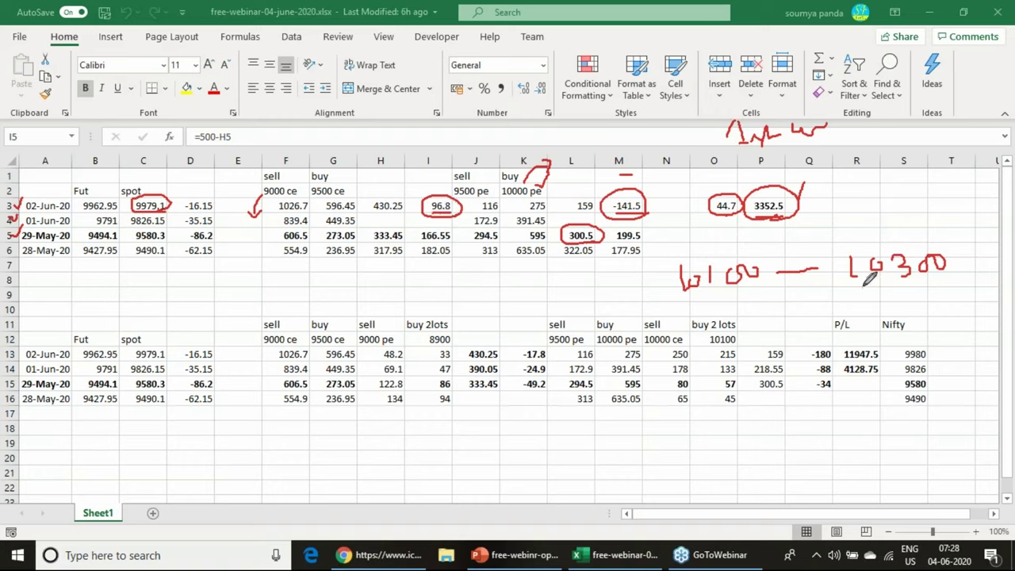
{"action": "mouse_move", "coordinate": [502, 280]}
{"action": "left_mouse_down"}
{"action": "mouse_move", "coordinate": [530, 292]}
{"action": "mouse_move", "coordinate": [558, 271]}
{"action": "left_mouse_up"}
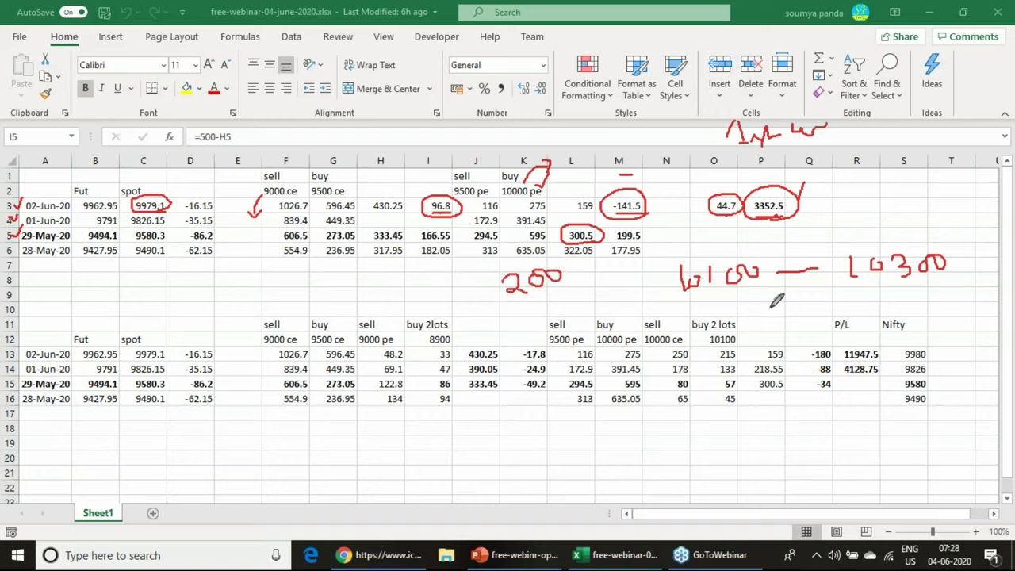
{"action": "mouse_move", "coordinate": [449, 165]}
{"action": "left_mouse_down"}
{"action": "mouse_move", "coordinate": [493, 267]}
{"action": "mouse_move", "coordinate": [576, 171]}
{"action": "mouse_move", "coordinate": [474, 163]}
{"action": "left_mouse_up"}
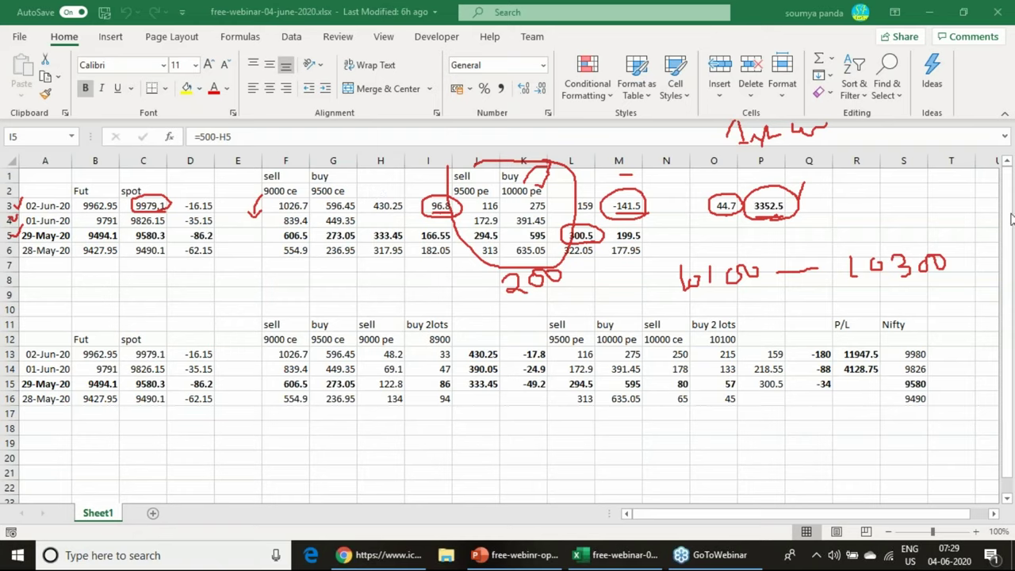
{"action": "key", "text": "e"}
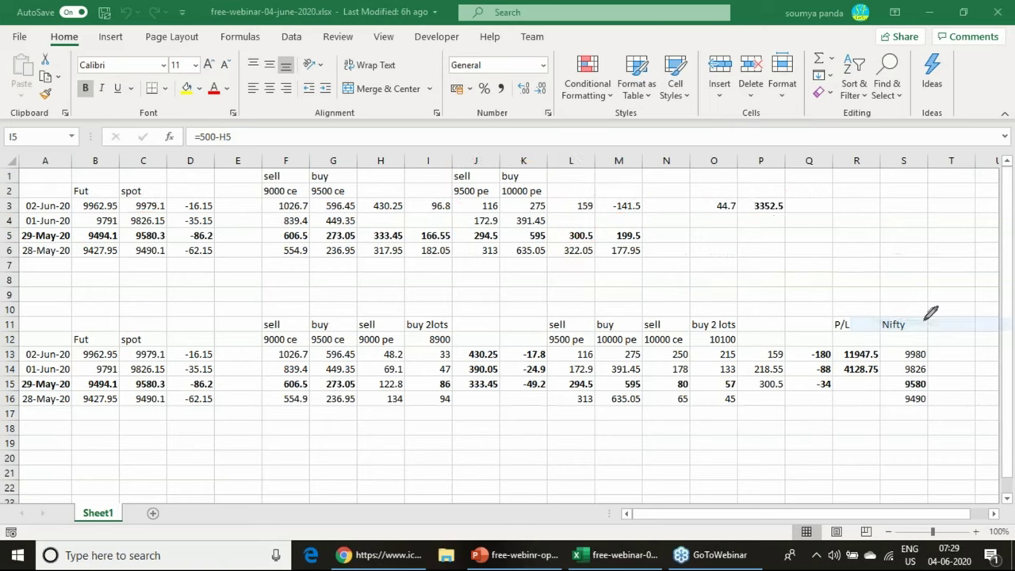
Mark the 29-May-20 row, its -86.2 and 333.45 values with ticks and lines, and write 03 JUN below the table
{"action": "left_click_drag", "start_coordinate": [7, 233], "coordinate": [19, 222]}
{"action": "left_click_drag", "start_coordinate": [373, 244], "coordinate": [398, 241]}
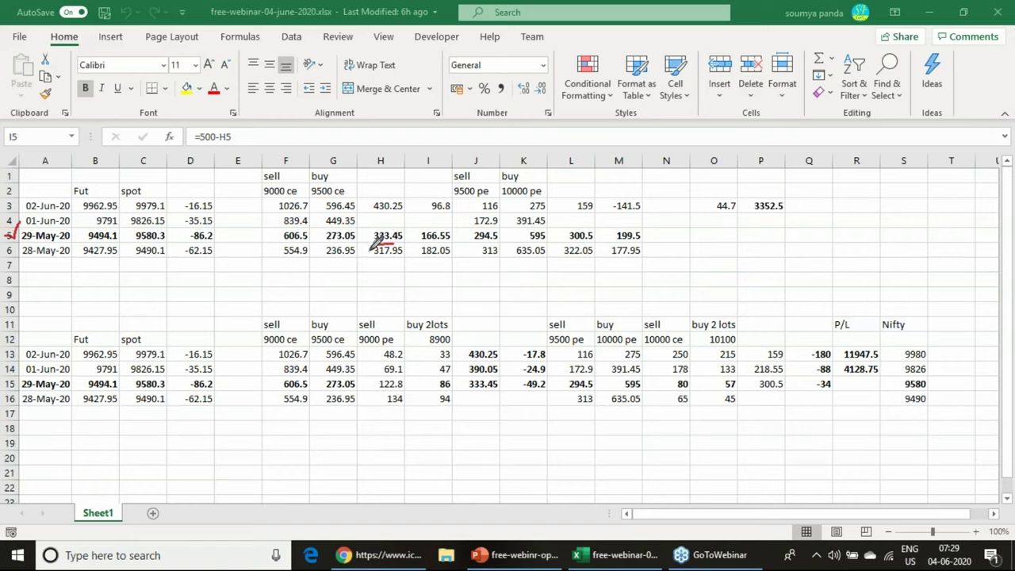
{"action": "mouse_move", "coordinate": [120, 288]}
{"action": "left_mouse_down"}
{"action": "mouse_move", "coordinate": [138, 279]}
{"action": "mouse_move", "coordinate": [144, 288]}
{"action": "mouse_move", "coordinate": [183, 256]}
{"action": "mouse_move", "coordinate": [191, 272]}
{"action": "mouse_move", "coordinate": [195, 258]}
{"action": "mouse_move", "coordinate": [208, 256]}
{"action": "mouse_move", "coordinate": [204, 271]}
{"action": "left_mouse_up"}
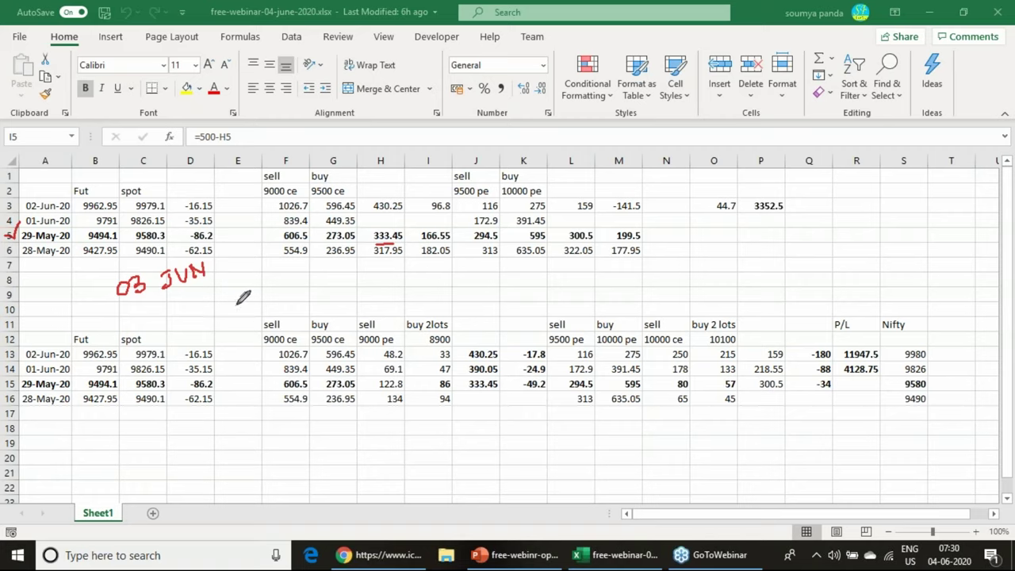
{"action": "left_click_drag", "start_coordinate": [219, 236], "coordinate": [236, 231]}
{"action": "left_click_drag", "start_coordinate": [388, 224], "coordinate": [398, 215]}
{"action": "left_click_drag", "start_coordinate": [209, 169], "coordinate": [236, 149]}
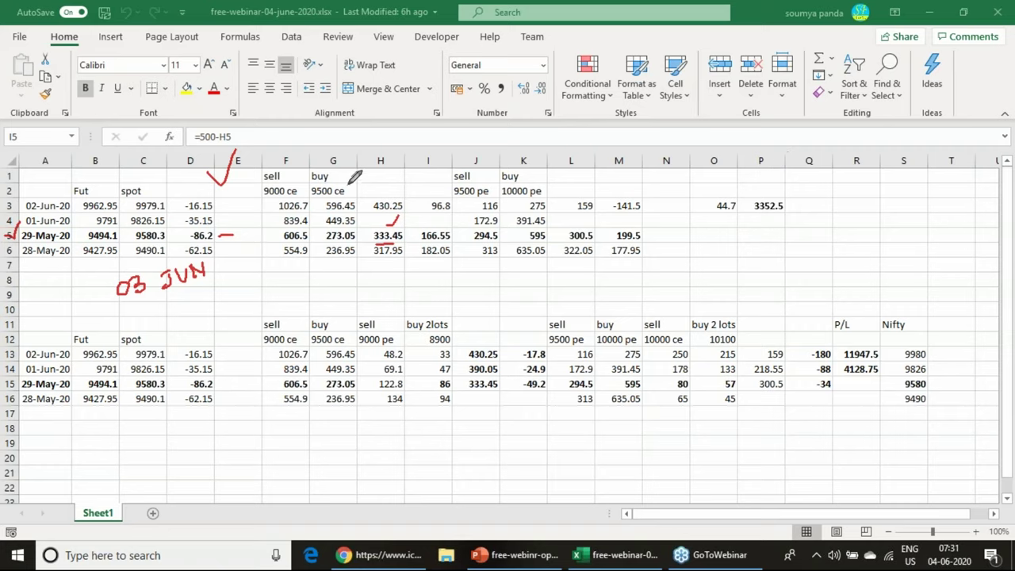
Tick the 9500 ce and 9500 pe legs, and circle the 9500 ce heading and the 29-May-20 spot price
{"action": "left_click_drag", "start_coordinate": [349, 186], "coordinate": [357, 165]}
{"action": "left_click_drag", "start_coordinate": [441, 176], "coordinate": [457, 169]}
{"action": "left_click_drag", "start_coordinate": [325, 178], "coordinate": [328, 201]}
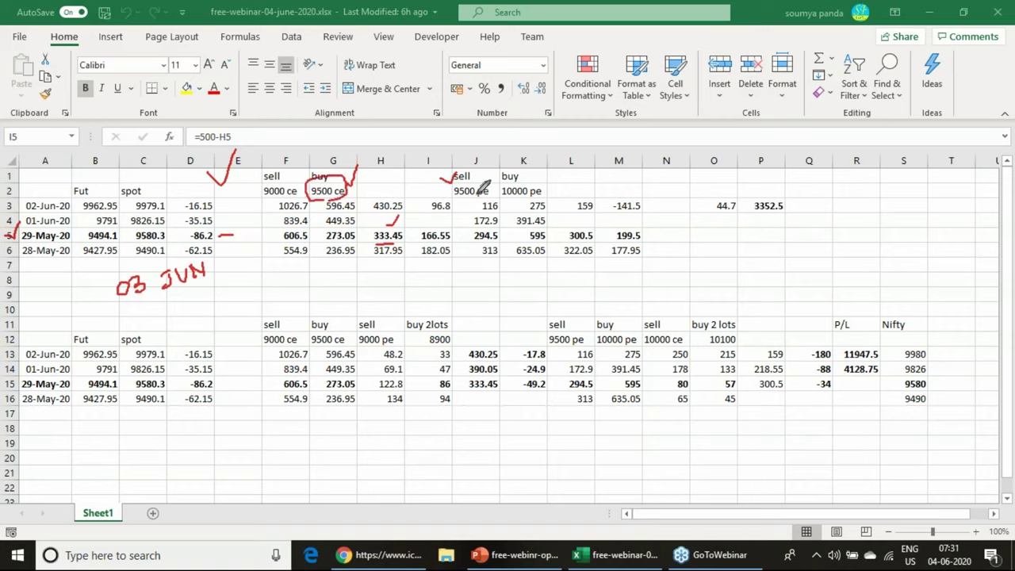
{"action": "mouse_move", "coordinate": [178, 233]}
{"action": "left_mouse_down"}
{"action": "mouse_move", "coordinate": [146, 240]}
{"action": "mouse_move", "coordinate": [136, 222]}
{"action": "mouse_move", "coordinate": [174, 228]}
{"action": "left_mouse_up"}
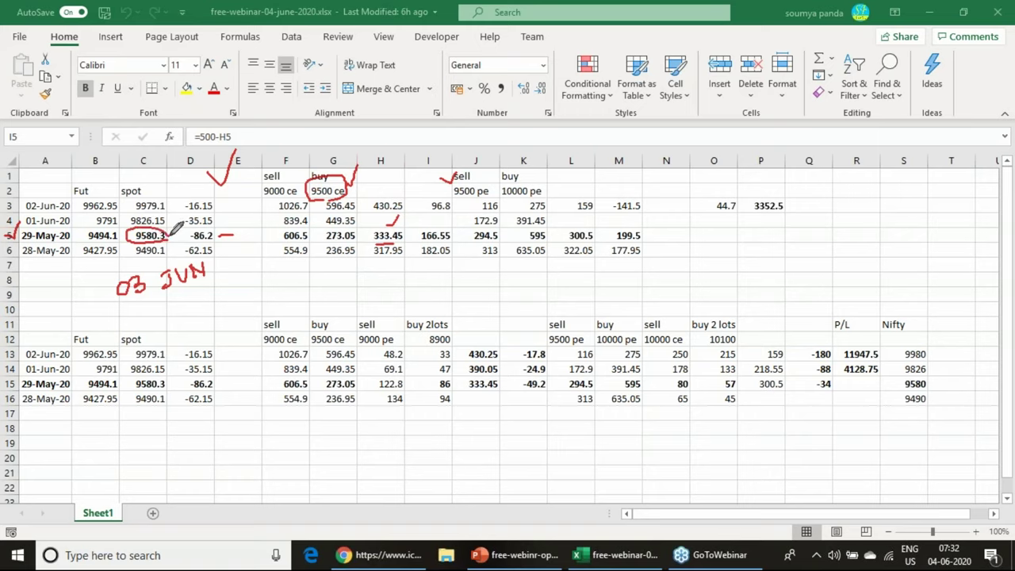
Handwrite +200 and -200 beside the 03 JUN note, and 35 below the put spread columns
{"action": "mouse_move", "coordinate": [243, 277]}
{"action": "left_mouse_down"}
{"action": "mouse_move", "coordinate": [271, 276]}
{"action": "mouse_move", "coordinate": [255, 287]}
{"action": "mouse_move", "coordinate": [315, 268]}
{"action": "left_mouse_up"}
{"action": "left_click_drag", "start_coordinate": [271, 297], "coordinate": [333, 286]}
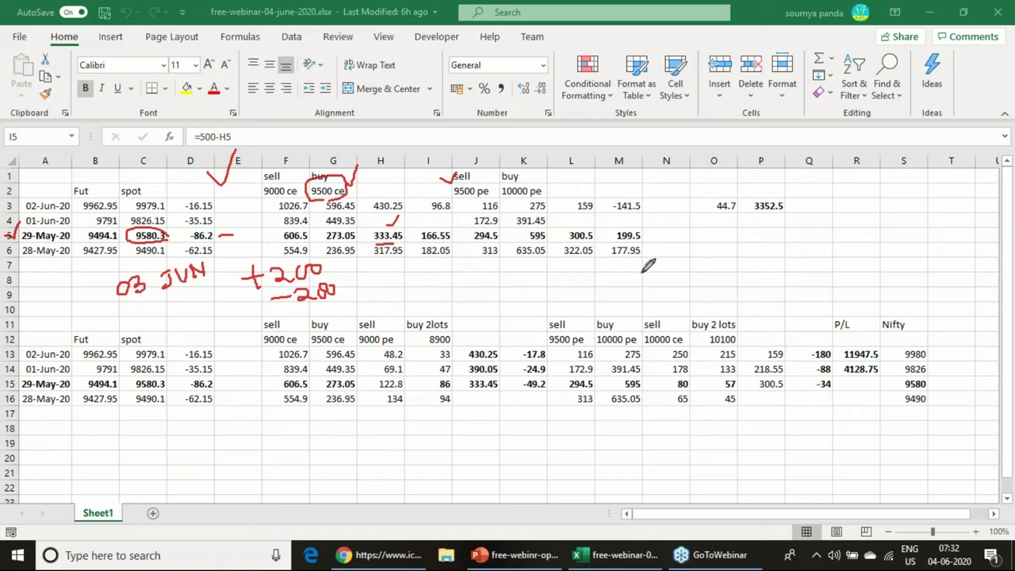
{"action": "mouse_move", "coordinate": [640, 260]}
{"action": "left_mouse_down"}
{"action": "mouse_move", "coordinate": [658, 267]}
{"action": "mouse_move", "coordinate": [646, 293]}
{"action": "left_mouse_up"}
{"action": "mouse_move", "coordinate": [675, 262]}
{"action": "left_mouse_down"}
{"action": "mouse_move", "coordinate": [672, 290]}
{"action": "mouse_move", "coordinate": [689, 260]}
{"action": "left_mouse_up"}
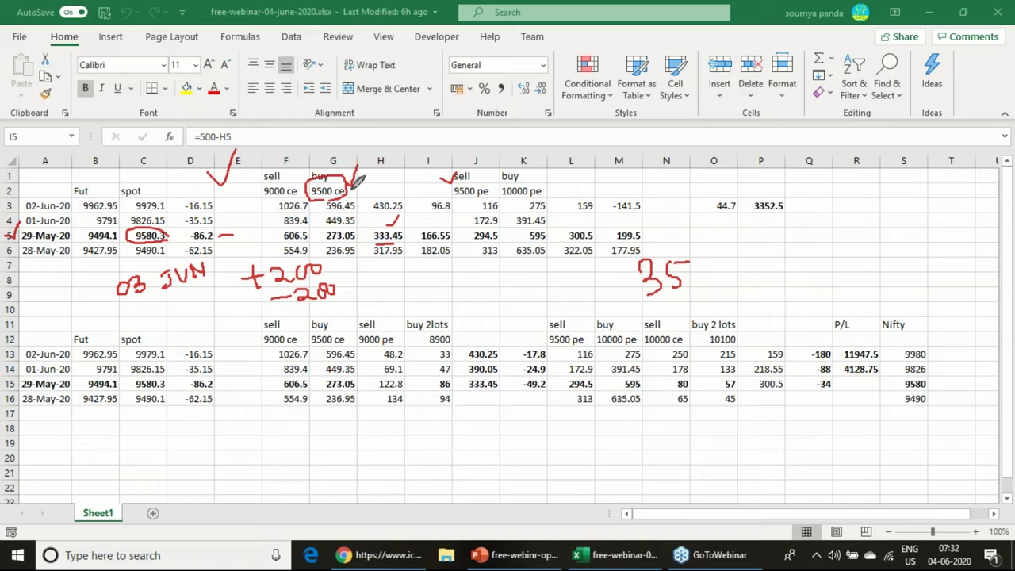
Mark the 29-May-20 call spread values 333.45 and 166.55, add a tick above 3352.5, and clear all the annotations
{"action": "left_click_drag", "start_coordinate": [396, 244], "coordinate": [442, 238]}
{"action": "left_click_drag", "start_coordinate": [747, 183], "coordinate": [763, 176]}
{"action": "key", "text": "e"}
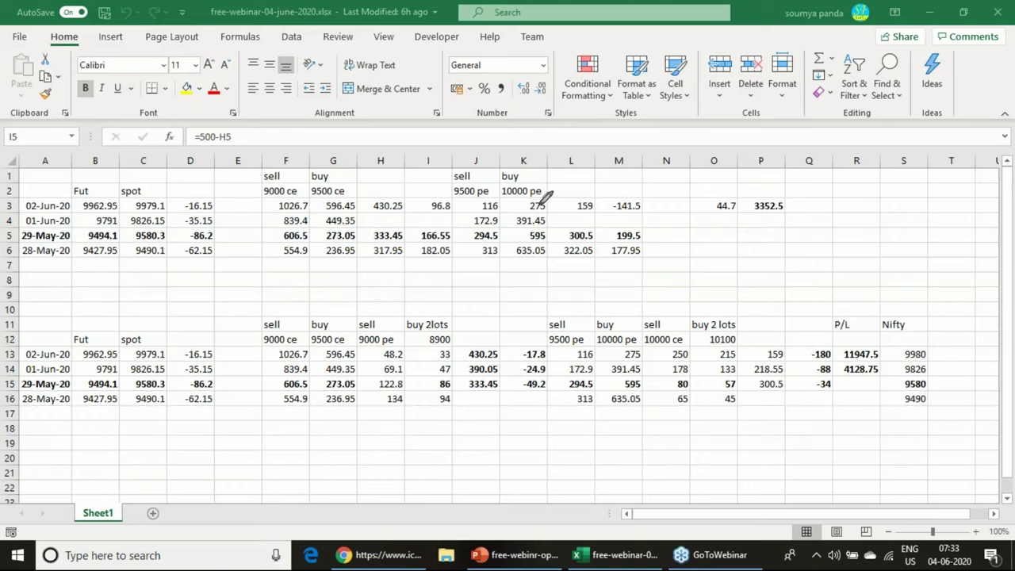
Circle the headings of the 9500/10000 pe spread and the 9000/9500 ce spread, and clear the annotations
{"action": "mouse_move", "coordinate": [544, 198]}
{"action": "left_mouse_down"}
{"action": "mouse_move", "coordinate": [478, 203]}
{"action": "mouse_move", "coordinate": [453, 174]}
{"action": "mouse_move", "coordinate": [527, 168]}
{"action": "mouse_move", "coordinate": [553, 182]}
{"action": "mouse_move", "coordinate": [545, 190]}
{"action": "left_mouse_up"}
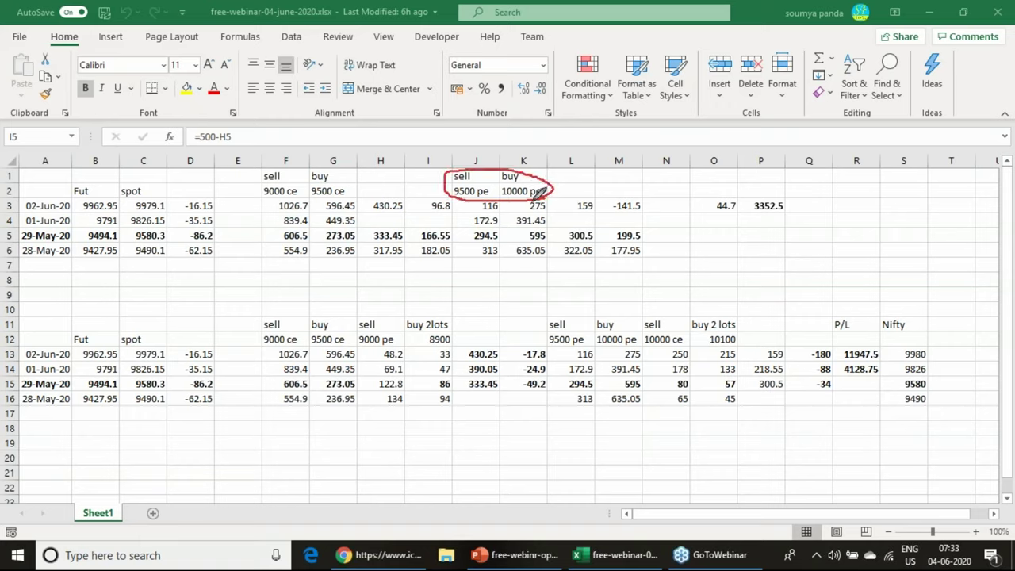
{"action": "mouse_move", "coordinate": [357, 195]}
{"action": "left_mouse_down"}
{"action": "mouse_move", "coordinate": [258, 187]}
{"action": "mouse_move", "coordinate": [334, 172]}
{"action": "mouse_move", "coordinate": [361, 183]}
{"action": "left_mouse_up"}
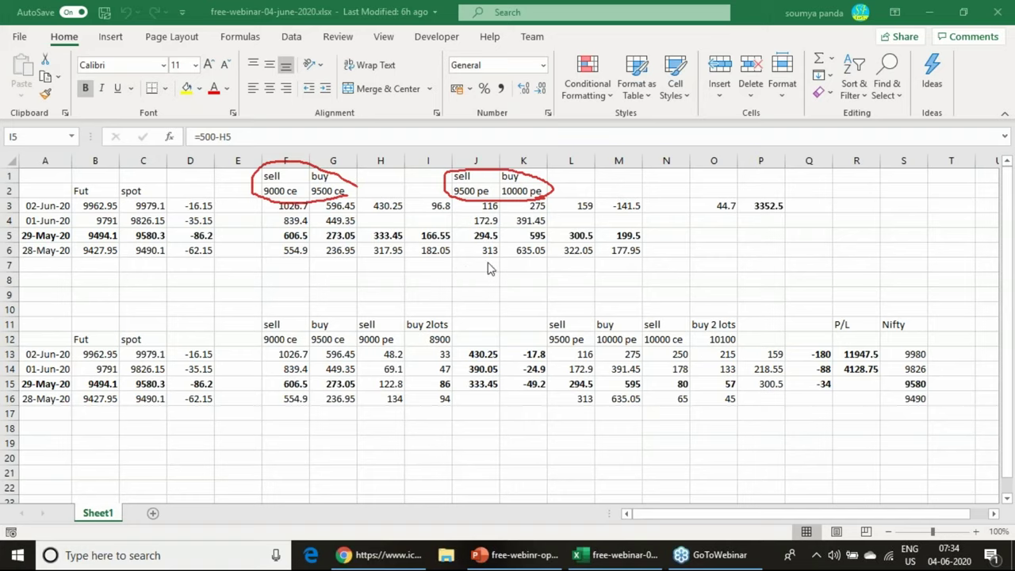
{"action": "key", "text": "e"}
Sketch a few lines below the upper table, and switch to the ICICI Direct option trade book with the annotations cleared
{"action": "mouse_move", "coordinate": [400, 273]}
{"action": "left_mouse_down"}
{"action": "mouse_move", "coordinate": [434, 297]}
{"action": "mouse_move", "coordinate": [491, 294]}
{"action": "left_mouse_up"}
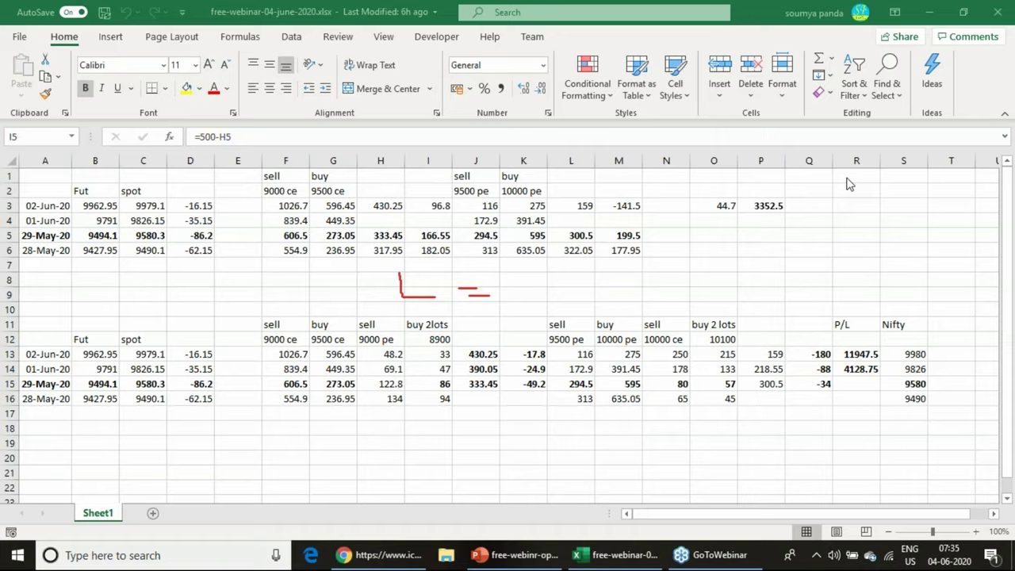
{"action": "key", "text": "alt+Tab"}
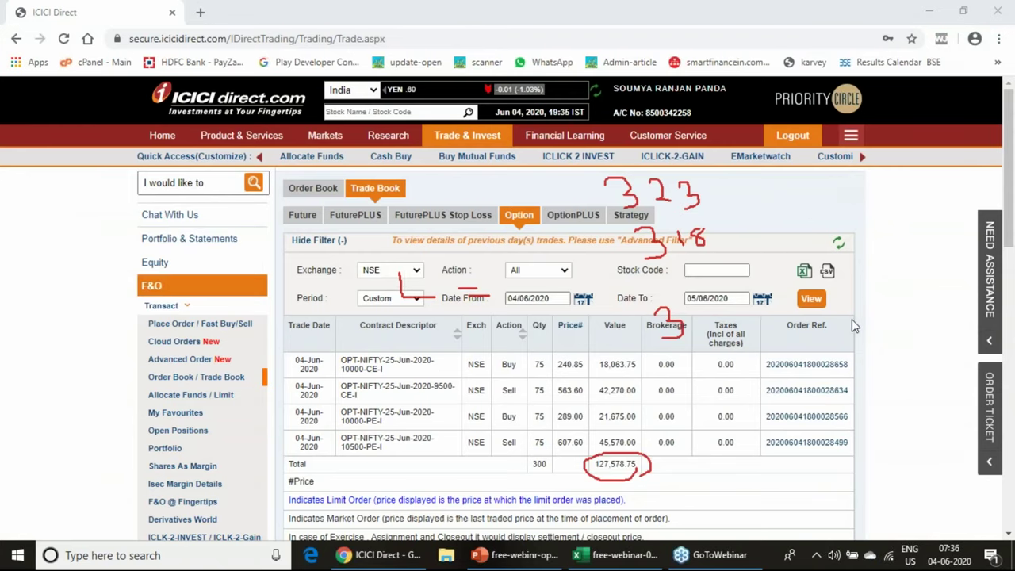
{"action": "key", "text": "e"}
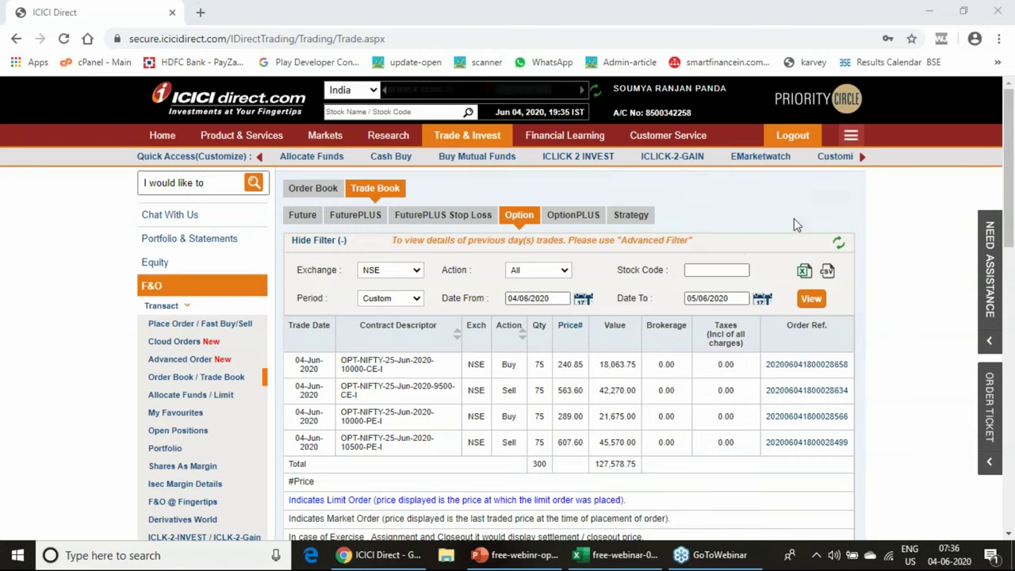
Open the F&O Cash Projections under Holdings & Services for trade dates from 02/06/2020
{"action": "scroll", "coordinate": [238, 446], "scroll_direction": "down", "scroll_amount": 2}
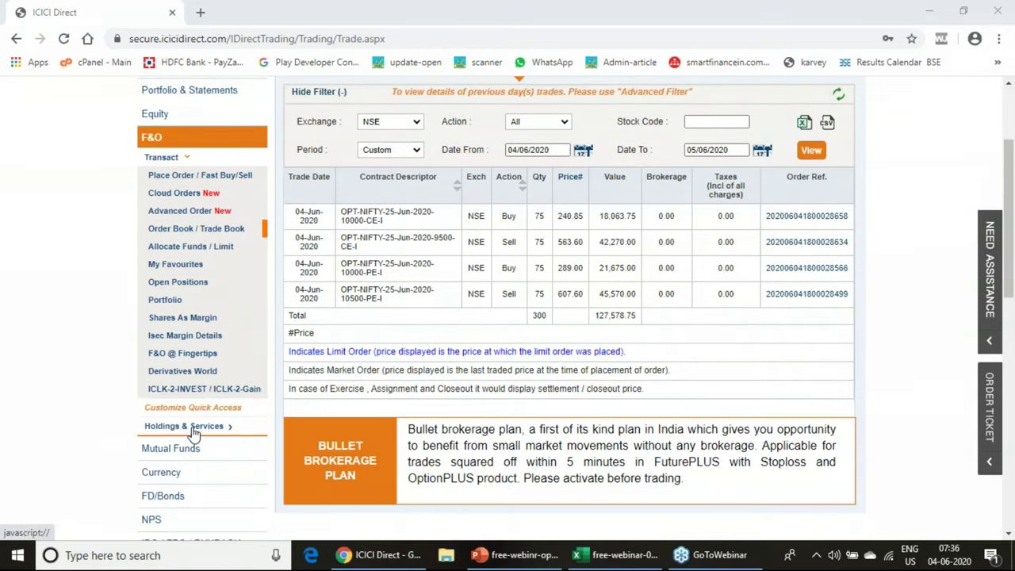
{"action": "left_click", "coordinate": [194, 432]}
{"action": "left_click", "coordinate": [383, 232]}
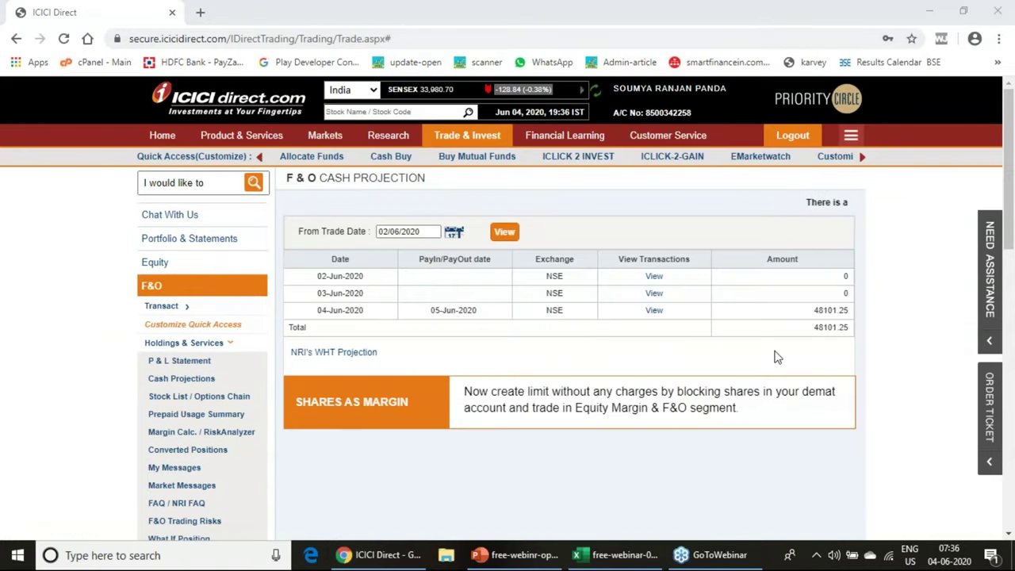
View the cash projection transactions for 04-Jun-2020, and log out of ICICI Direct to return to the spreadsheet
{"action": "left_click", "coordinate": [653, 310]}
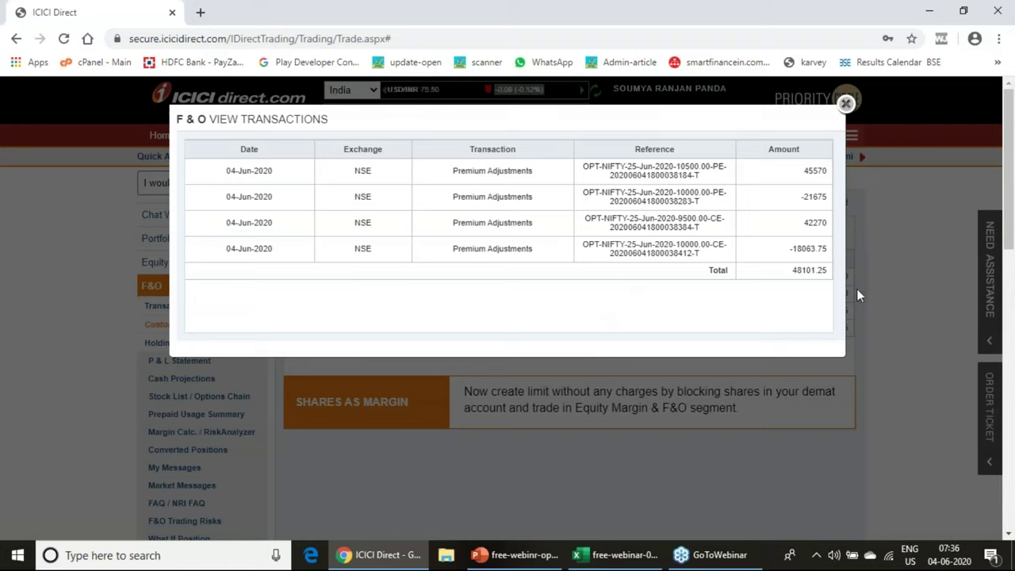
{"action": "left_click", "coordinate": [846, 103]}
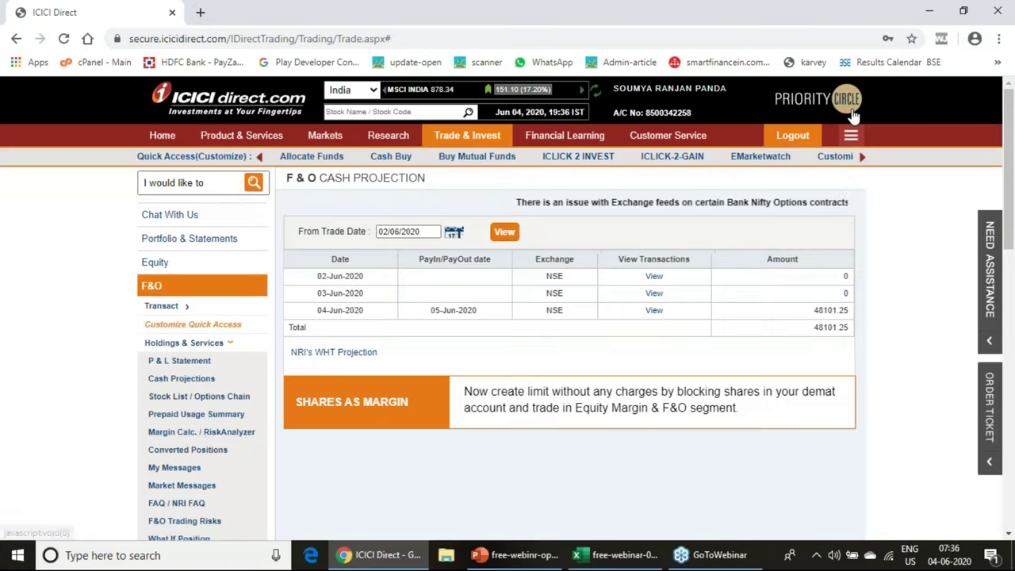
{"action": "left_click", "coordinate": [793, 135]}
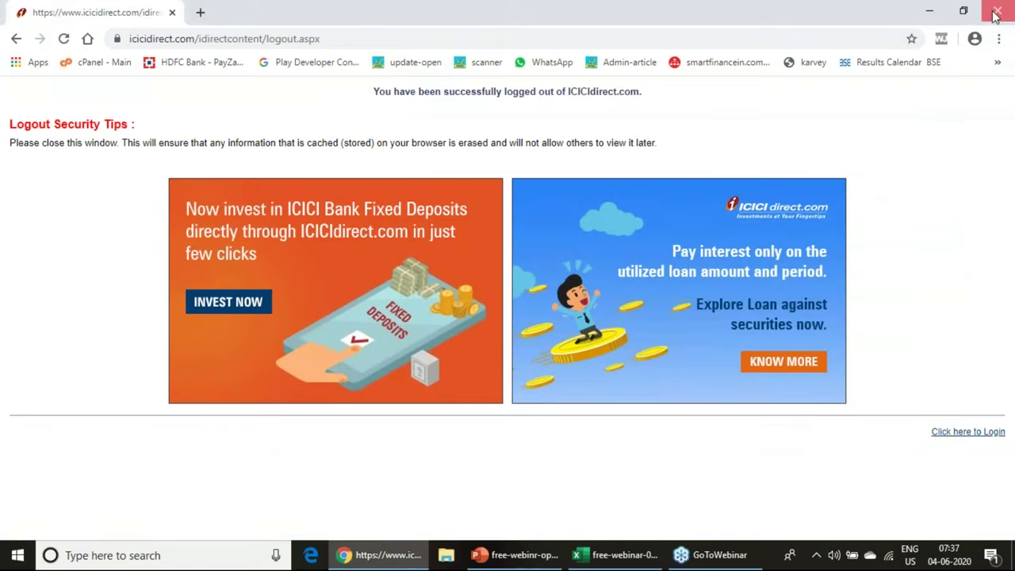
{"action": "left_click", "coordinate": [995, 16]}
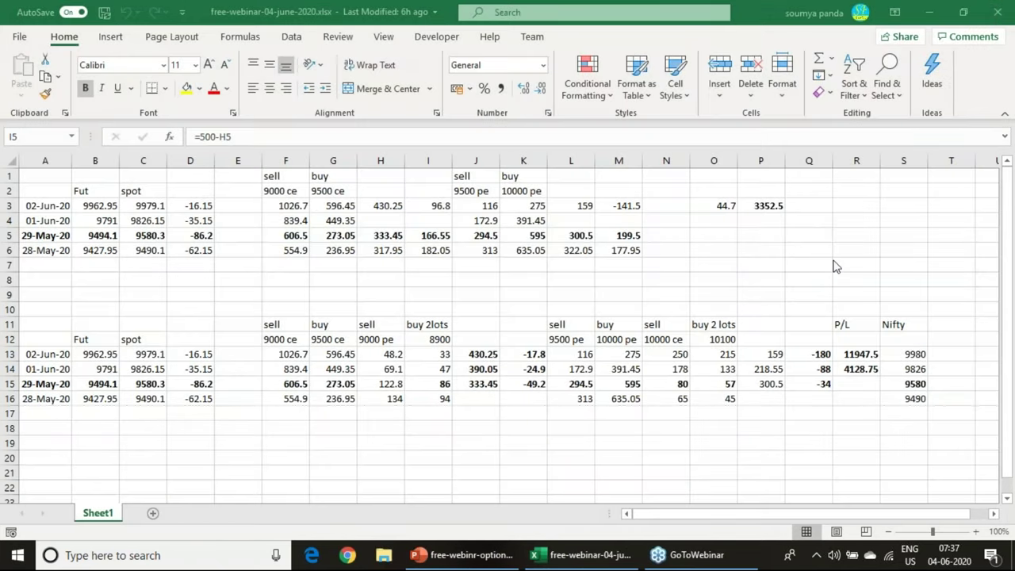
Handwrite a circled 48, 40 and a circled 4 = 10 between the two tables, and clear the annotations
{"action": "mouse_move", "coordinate": [454, 274]}
{"action": "left_mouse_down"}
{"action": "mouse_move", "coordinate": [474, 298]}
{"action": "mouse_move", "coordinate": [493, 289]}
{"action": "mouse_move", "coordinate": [491, 278]}
{"action": "left_mouse_up"}
{"action": "mouse_move", "coordinate": [621, 268]}
{"action": "left_mouse_down"}
{"action": "mouse_move", "coordinate": [649, 279]}
{"action": "mouse_move", "coordinate": [623, 290]}
{"action": "mouse_move", "coordinate": [640, 249]}
{"action": "mouse_move", "coordinate": [650, 276]}
{"action": "mouse_move", "coordinate": [675, 270]}
{"action": "left_mouse_up"}
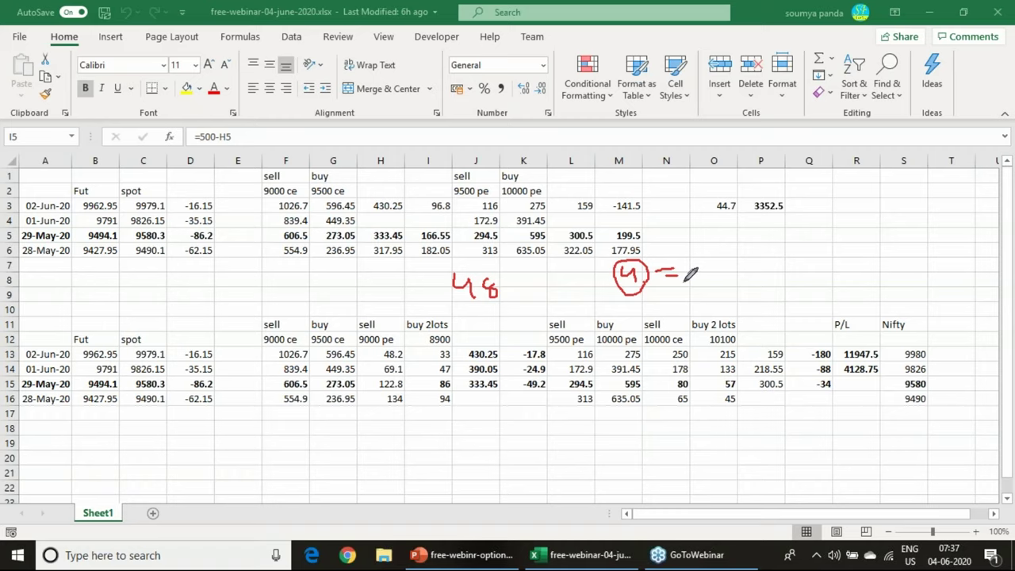
{"action": "mouse_move", "coordinate": [694, 262]}
{"action": "left_mouse_down"}
{"action": "mouse_move", "coordinate": [694, 277]}
{"action": "mouse_move", "coordinate": [707, 278]}
{"action": "mouse_move", "coordinate": [712, 257]}
{"action": "left_mouse_up"}
{"action": "mouse_move", "coordinate": [502, 300]}
{"action": "left_mouse_down"}
{"action": "mouse_move", "coordinate": [435, 274]}
{"action": "mouse_move", "coordinate": [589, 295]}
{"action": "left_mouse_up"}
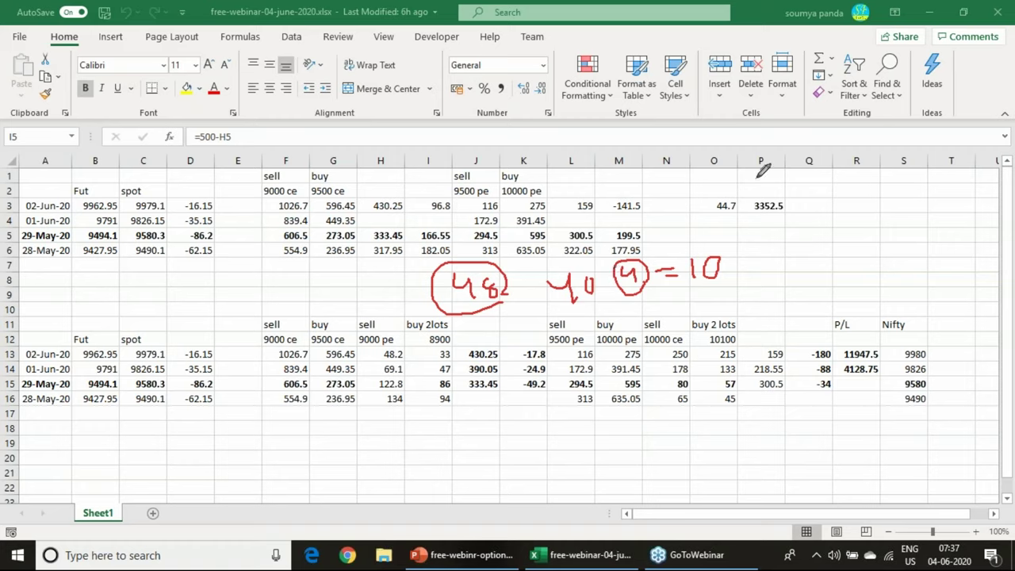
{"action": "key", "text": "e"}
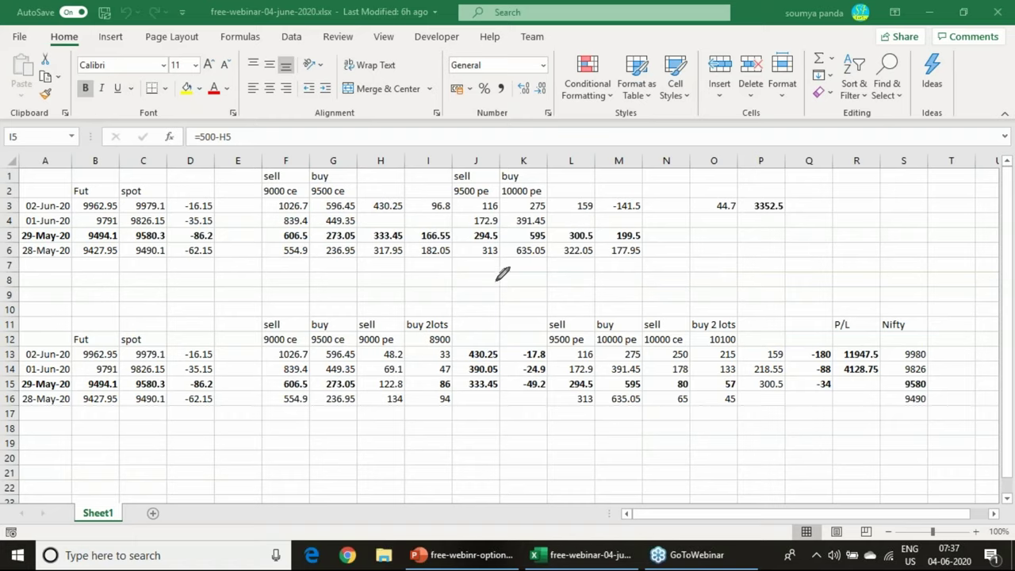
Handwrite 8000 below the upper table, circle 333.45 and 199.5 with an arrow down from 333.45, and tick above 159
{"action": "mouse_move", "coordinate": [500, 276]}
{"action": "left_mouse_down"}
{"action": "mouse_move", "coordinate": [480, 295]}
{"action": "mouse_move", "coordinate": [499, 277]}
{"action": "mouse_move", "coordinate": [536, 273]}
{"action": "mouse_move", "coordinate": [558, 284]}
{"action": "left_mouse_up"}
{"action": "mouse_move", "coordinate": [416, 236]}
{"action": "left_mouse_down"}
{"action": "mouse_move", "coordinate": [375, 238]}
{"action": "mouse_move", "coordinate": [390, 207]}
{"action": "mouse_move", "coordinate": [412, 230]}
{"action": "mouse_move", "coordinate": [405, 245]}
{"action": "left_mouse_up"}
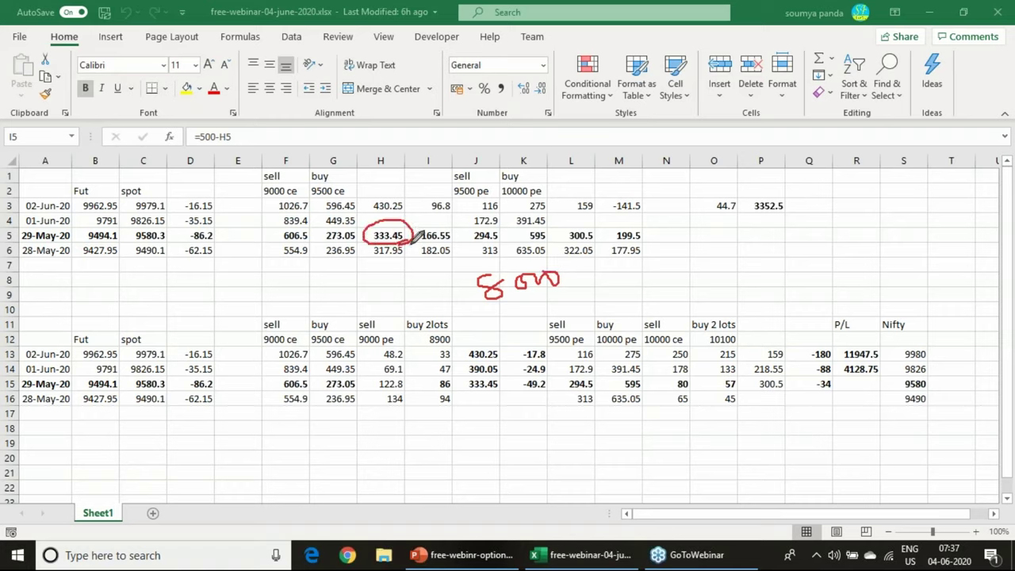
{"action": "mouse_move", "coordinate": [647, 238]}
{"action": "left_mouse_down"}
{"action": "mouse_move", "coordinate": [609, 246]}
{"action": "mouse_move", "coordinate": [634, 219]}
{"action": "mouse_move", "coordinate": [646, 236]}
{"action": "left_mouse_up"}
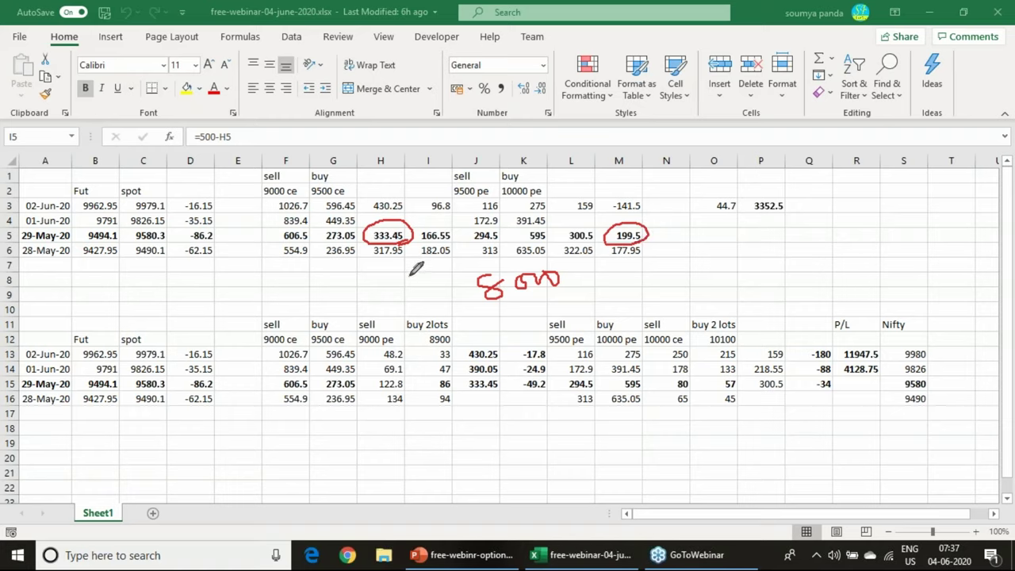
{"action": "mouse_move", "coordinate": [397, 242]}
{"action": "left_mouse_down"}
{"action": "mouse_move", "coordinate": [398, 293]}
{"action": "mouse_move", "coordinate": [407, 277]}
{"action": "left_mouse_up"}
{"action": "left_click_drag", "start_coordinate": [565, 169], "coordinate": [596, 168]}
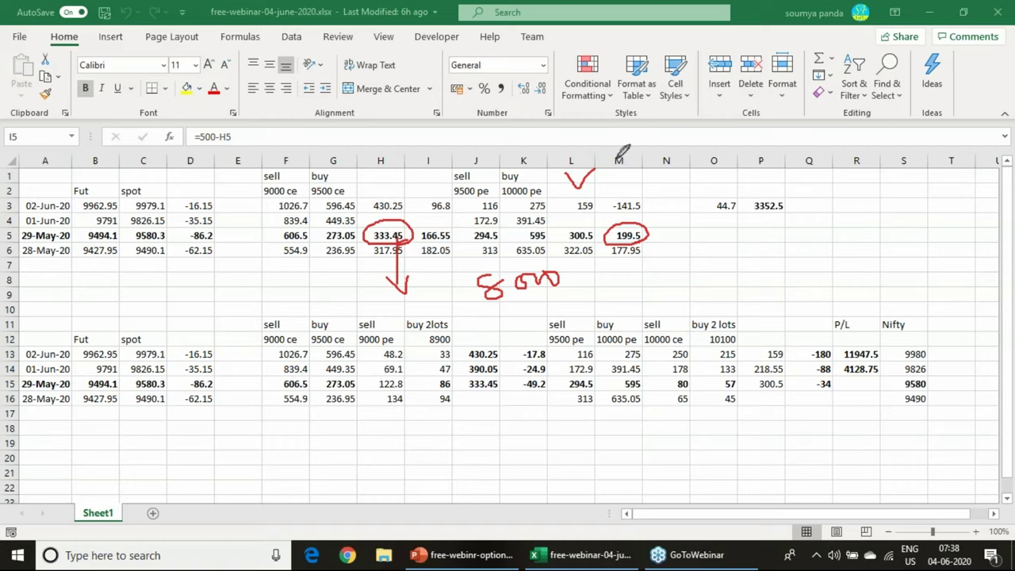
Mark 300.5, handwrite 50 and 133, tick beside 333.45 and above 430.25, and clear all the annotations
{"action": "left_click_drag", "start_coordinate": [587, 236], "coordinate": [567, 274]}
{"action": "mouse_move", "coordinate": [256, 268]}
{"action": "left_mouse_down"}
{"action": "mouse_move", "coordinate": [259, 286]}
{"action": "mouse_move", "coordinate": [278, 272]}
{"action": "mouse_move", "coordinate": [290, 290]}
{"action": "left_mouse_up"}
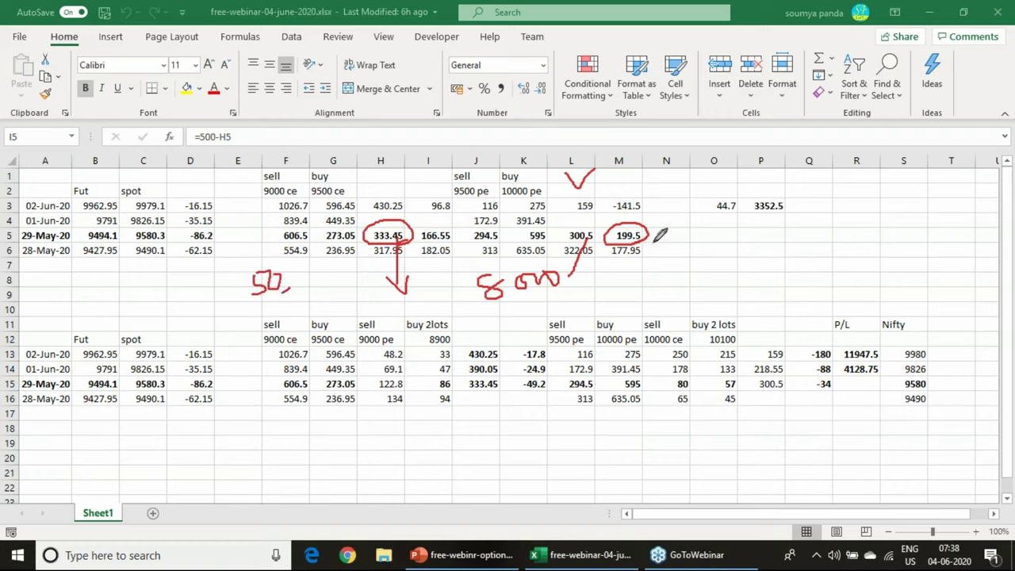
{"action": "mouse_move", "coordinate": [404, 209]}
{"action": "left_mouse_down"}
{"action": "mouse_move", "coordinate": [413, 221]}
{"action": "mouse_move", "coordinate": [426, 202]}
{"action": "left_mouse_up"}
{"action": "mouse_move", "coordinate": [335, 283]}
{"action": "left_mouse_down"}
{"action": "mouse_move", "coordinate": [333, 304]}
{"action": "mouse_move", "coordinate": [382, 290]}
{"action": "mouse_move", "coordinate": [369, 303]}
{"action": "left_mouse_up"}
{"action": "mouse_move", "coordinate": [377, 164]}
{"action": "left_mouse_down"}
{"action": "mouse_move", "coordinate": [401, 153]}
{"action": "mouse_move", "coordinate": [424, 123]}
{"action": "left_mouse_up"}
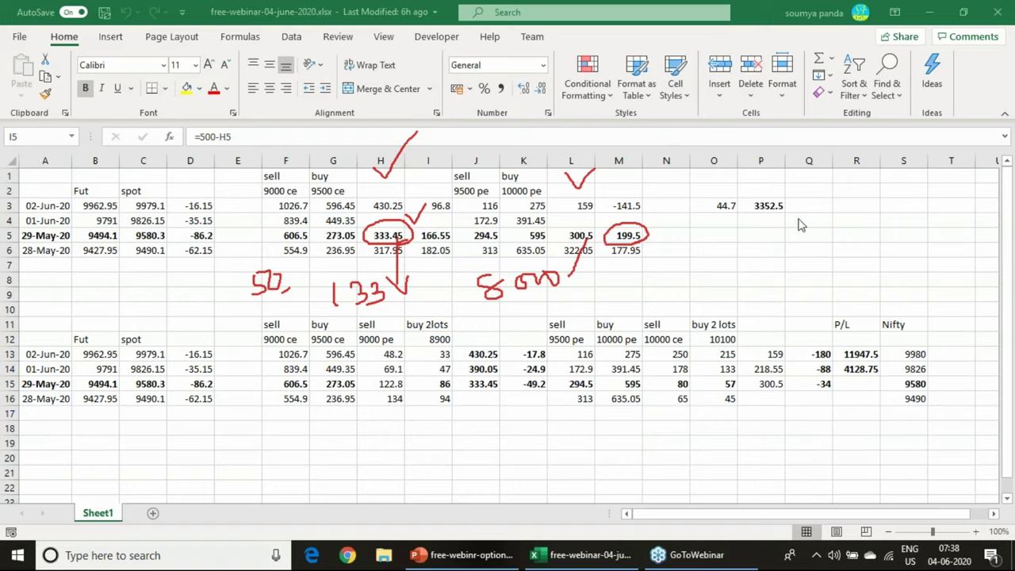
{"action": "key", "text": "Escape"}
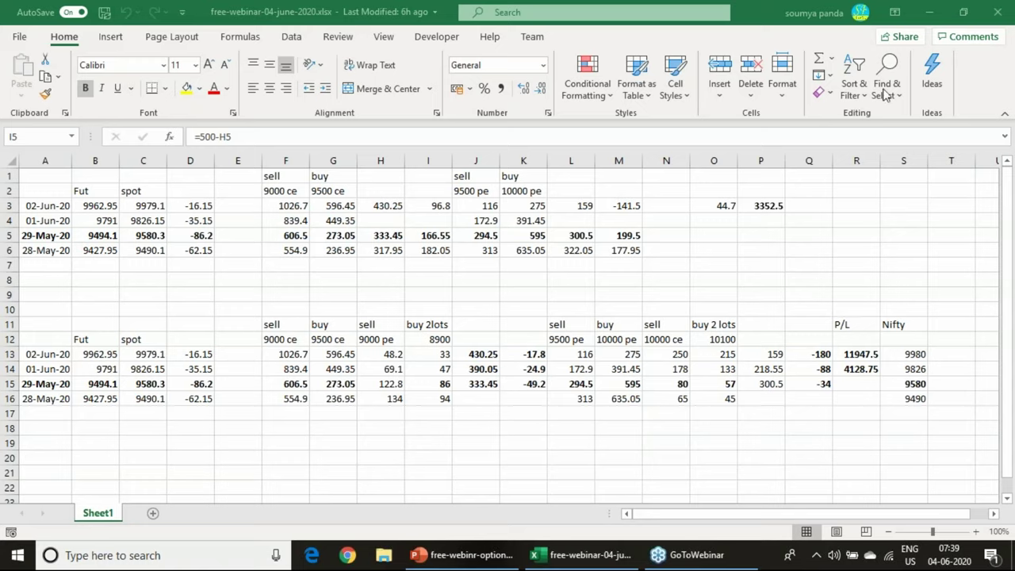
Handwrite 48, underline the lower table's two main spread headings, and bracket its 9000/8900 and 10000/10100 hedge columns, labelled as 2/1 ratios
{"action": "mouse_move", "coordinate": [520, 264]}
{"action": "left_mouse_down"}
{"action": "mouse_move", "coordinate": [573, 256]}
{"action": "mouse_move", "coordinate": [572, 277]}
{"action": "mouse_move", "coordinate": [564, 273]}
{"action": "left_mouse_up"}
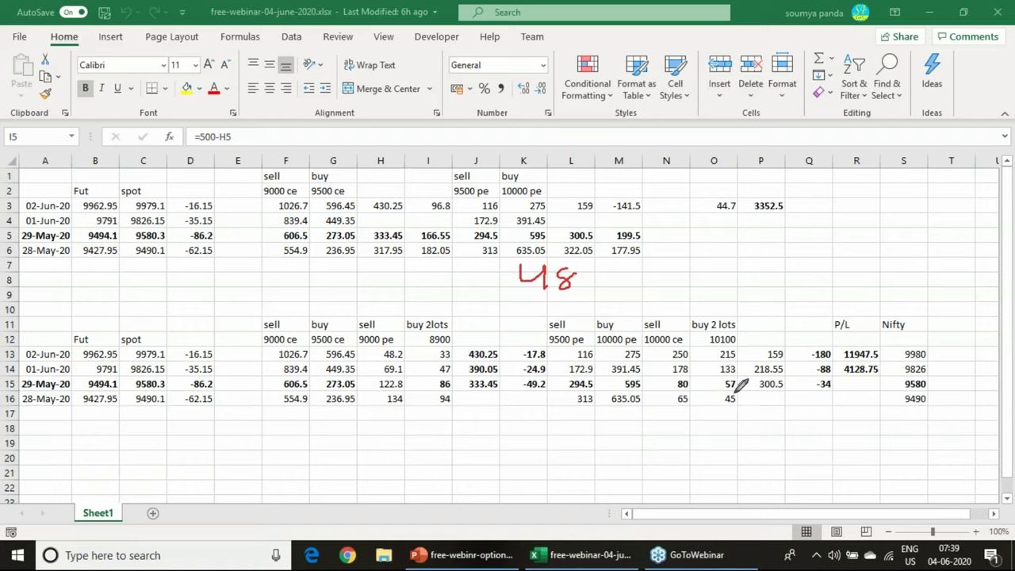
{"action": "mouse_move", "coordinate": [654, 313]}
{"action": "left_mouse_down"}
{"action": "mouse_move", "coordinate": [707, 299]}
{"action": "mouse_move", "coordinate": [715, 313]}
{"action": "left_mouse_up"}
{"action": "mouse_move", "coordinate": [367, 317]}
{"action": "left_mouse_down"}
{"action": "mouse_move", "coordinate": [441, 311]}
{"action": "mouse_move", "coordinate": [440, 321]}
{"action": "left_mouse_up"}
{"action": "left_click_drag", "start_coordinate": [266, 346], "coordinate": [343, 345]}
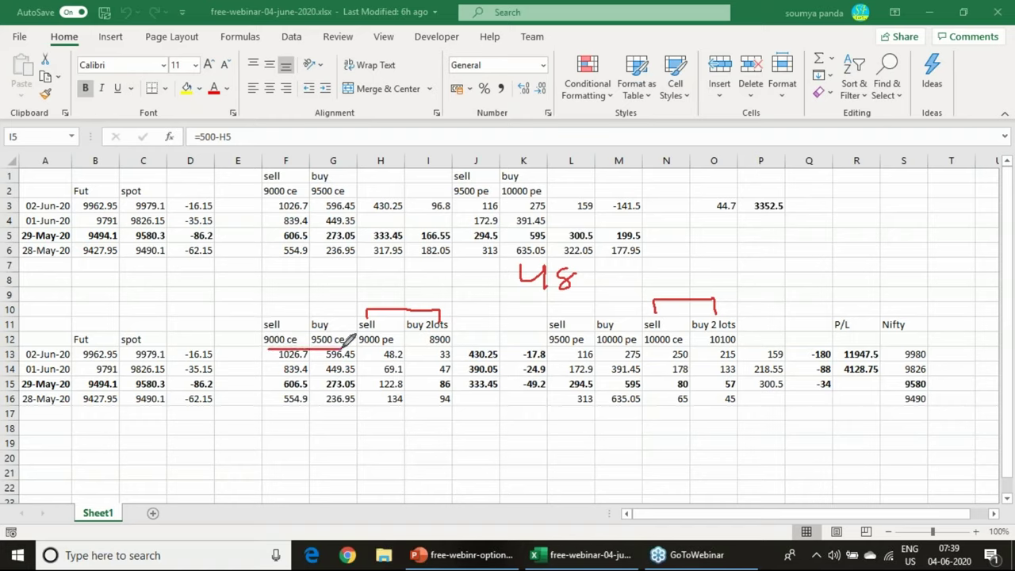
{"action": "left_click_drag", "start_coordinate": [557, 346], "coordinate": [611, 346]}
{"action": "left_click_drag", "start_coordinate": [381, 281], "coordinate": [416, 292]}
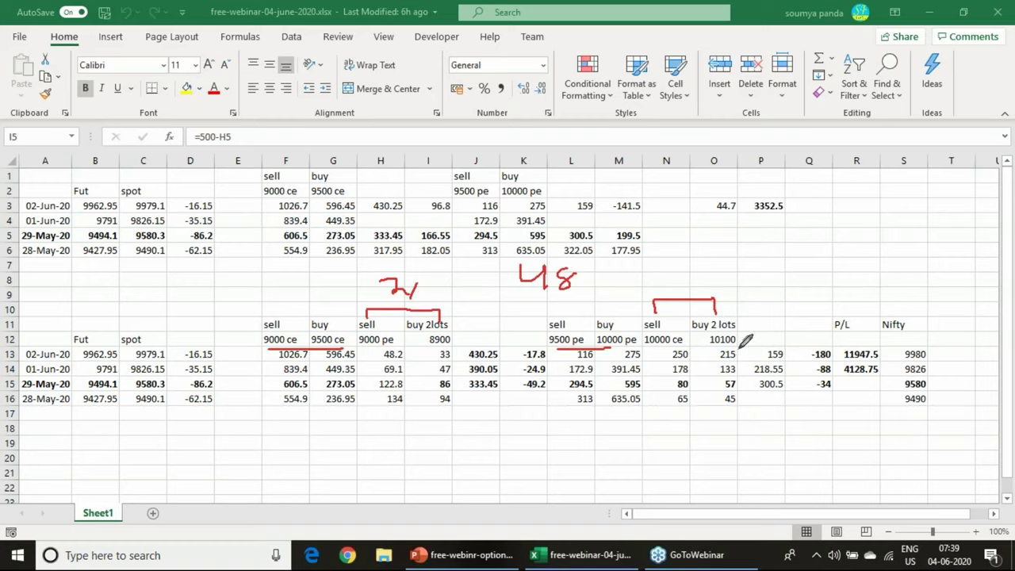
{"action": "mouse_move", "coordinate": [676, 278]}
{"action": "left_mouse_down"}
{"action": "mouse_move", "coordinate": [686, 272]}
{"action": "mouse_move", "coordinate": [676, 288]}
{"action": "mouse_move", "coordinate": [720, 295]}
{"action": "left_mouse_up"}
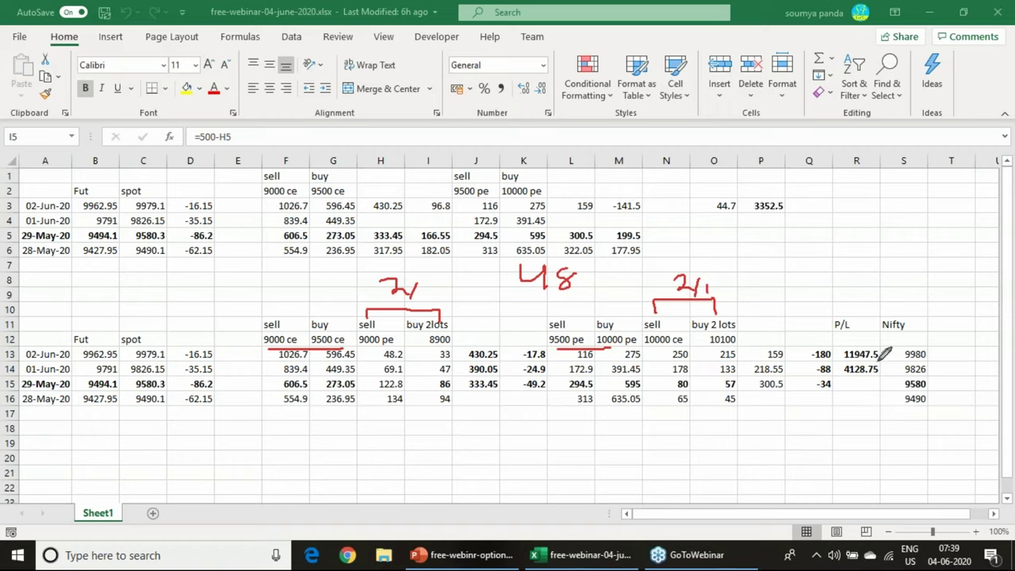
Circle the profits 3352.5 and 11947.5, and handwrite VIX 30 beside the upper table
{"action": "left_click_drag", "start_coordinate": [869, 362], "coordinate": [879, 362]}
{"action": "mouse_move", "coordinate": [790, 208]}
{"action": "left_mouse_down"}
{"action": "mouse_move", "coordinate": [768, 216]}
{"action": "mouse_move", "coordinate": [749, 197]}
{"action": "mouse_move", "coordinate": [792, 193]}
{"action": "mouse_move", "coordinate": [791, 211]}
{"action": "left_mouse_up"}
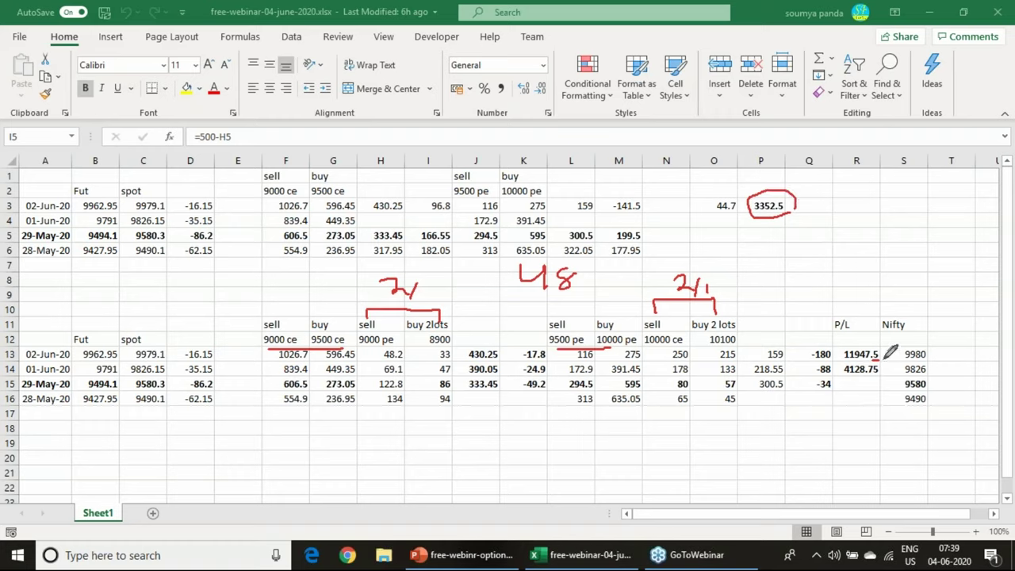
{"action": "mouse_move", "coordinate": [866, 363]}
{"action": "left_mouse_down"}
{"action": "mouse_move", "coordinate": [834, 342]}
{"action": "mouse_move", "coordinate": [880, 333]}
{"action": "mouse_move", "coordinate": [885, 345]}
{"action": "left_mouse_up"}
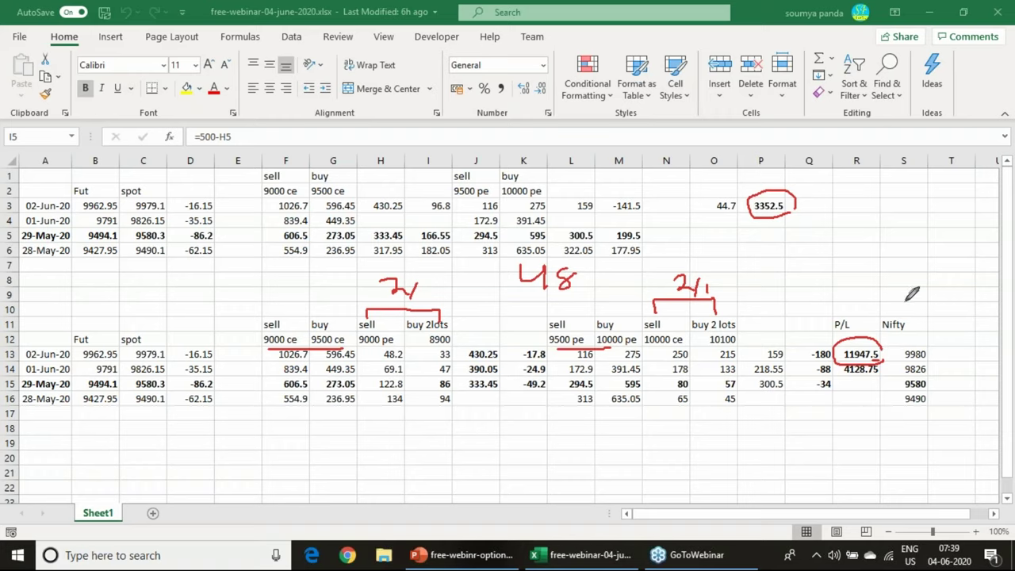
{"action": "mouse_move", "coordinate": [832, 222]}
{"action": "left_mouse_down"}
{"action": "mouse_move", "coordinate": [848, 237]}
{"action": "mouse_move", "coordinate": [867, 212]}
{"action": "mouse_move", "coordinate": [878, 225]}
{"action": "mouse_move", "coordinate": [891, 207]}
{"action": "mouse_move", "coordinate": [881, 233]}
{"action": "mouse_move", "coordinate": [910, 209]}
{"action": "mouse_move", "coordinate": [921, 231]}
{"action": "mouse_move", "coordinate": [904, 235]}
{"action": "mouse_move", "coordinate": [919, 272]}
{"action": "mouse_move", "coordinate": [945, 252]}
{"action": "left_mouse_up"}
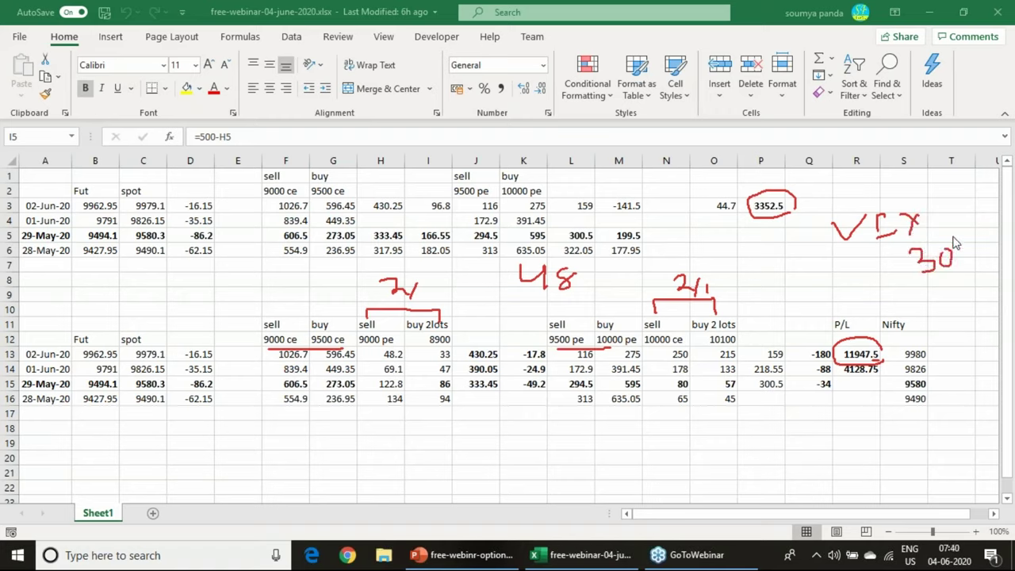
Enter the daily volatility formula =30/sqrt(365) in cell K18
{"action": "left_click", "coordinate": [517, 428]}
{"action": "left_click", "coordinate": [517, 428]}
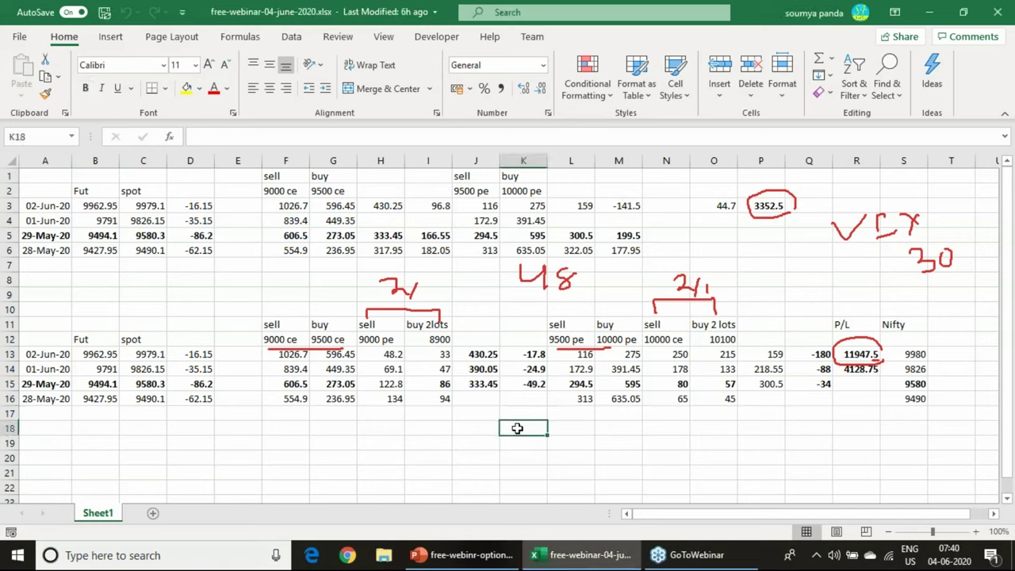
{"action": "type", "text": "="}
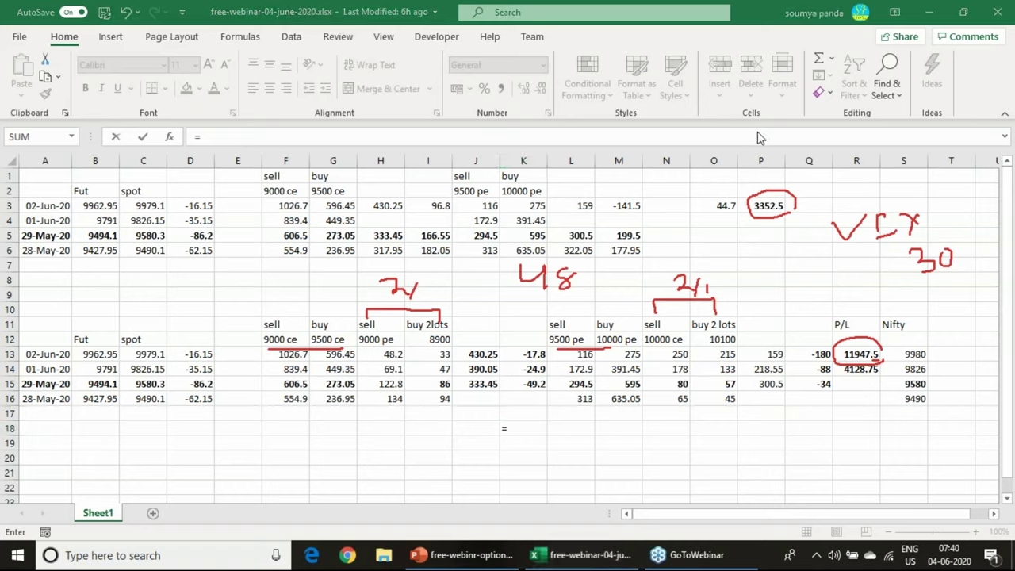
{"action": "left_click", "coordinate": [530, 450]}
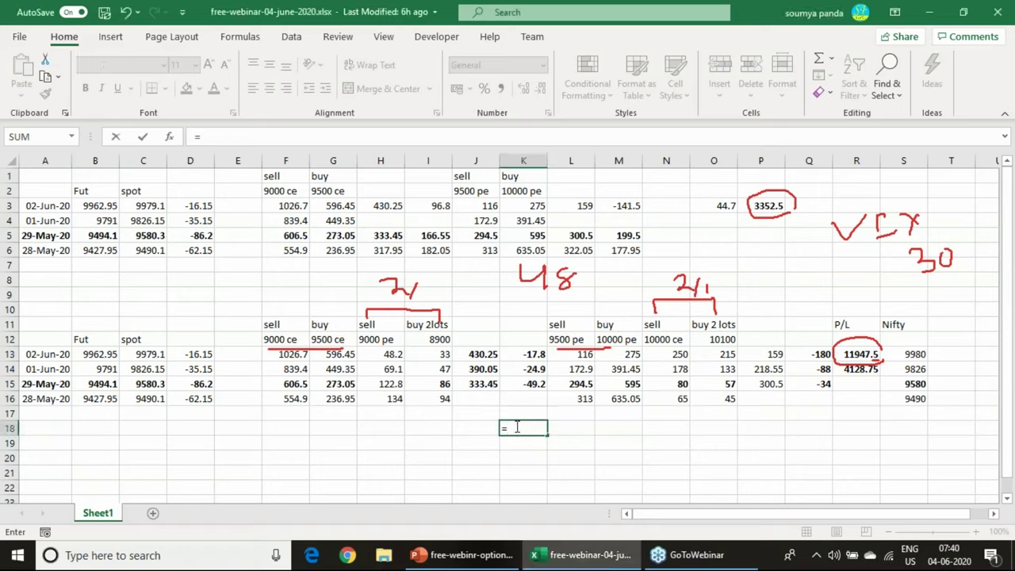
{"action": "type", "text": "30/sqrt(365"}
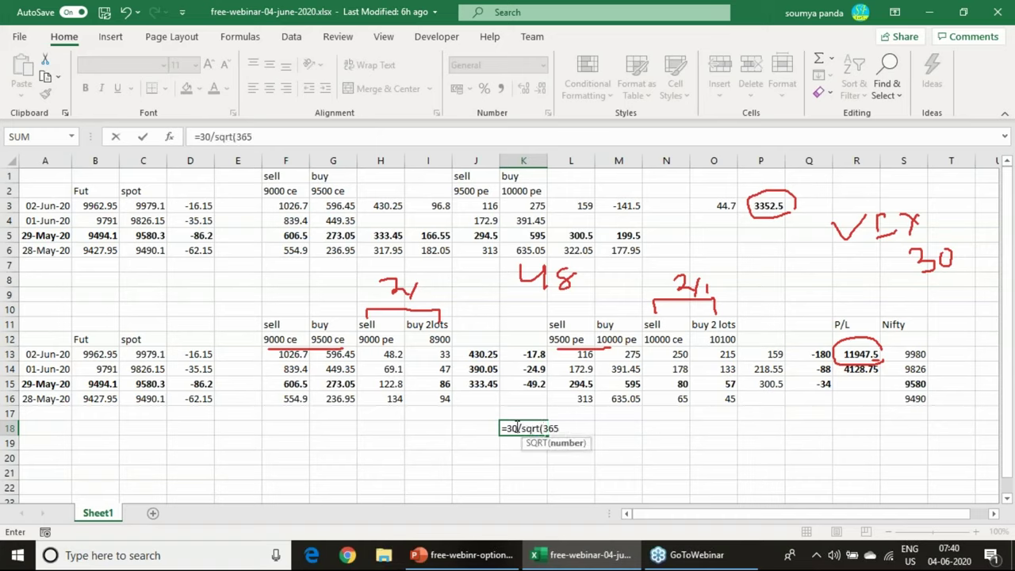
{"action": "type", "text": ")"}
{"action": "key", "text": "Return"}
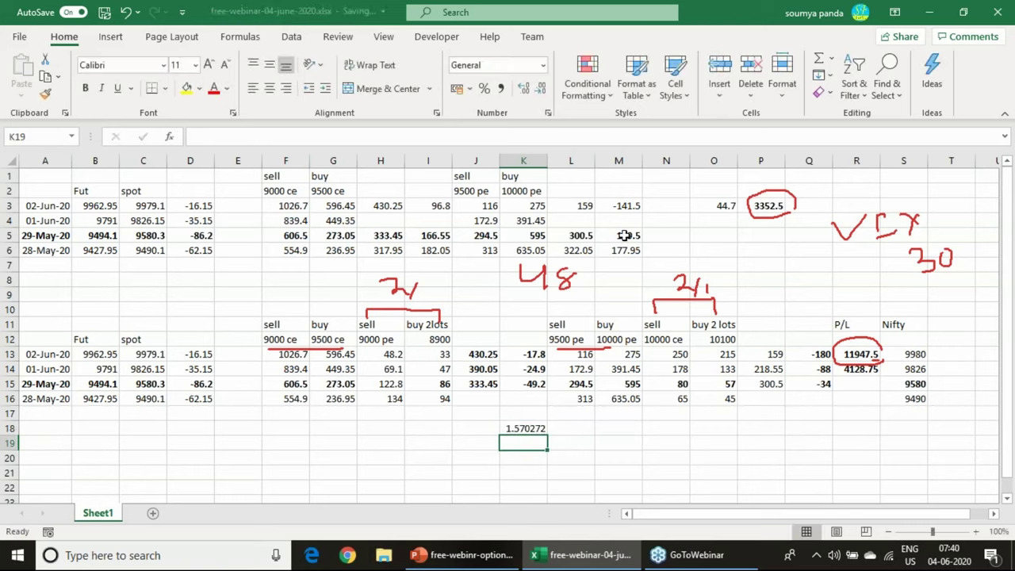
Enter the 30-day volatility formula =K18*sqrt(30) in cell L18
{"action": "left_click", "coordinate": [568, 431]}
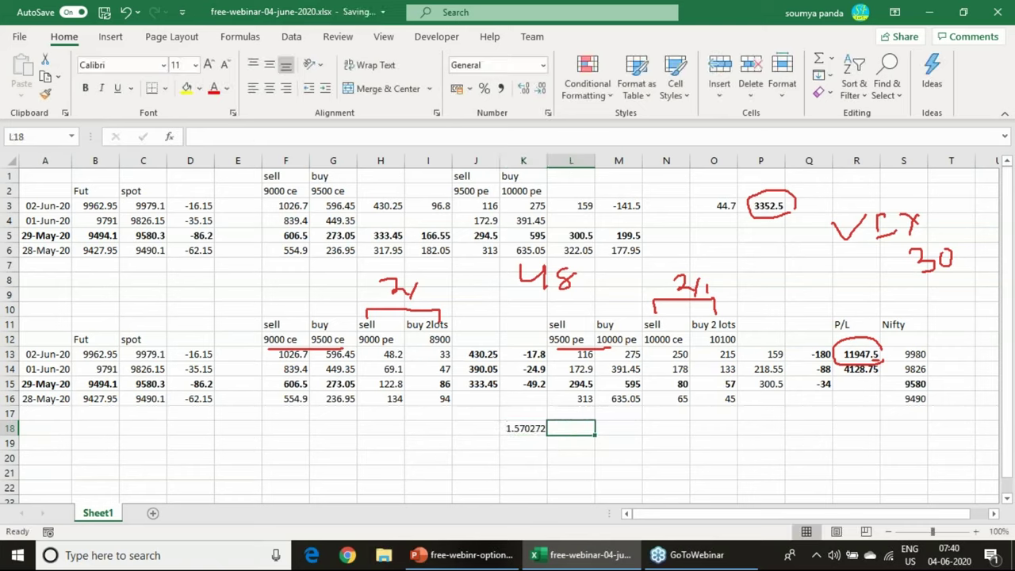
{"action": "type", "text": "="}
{"action": "left_click", "coordinate": [525, 432]}
{"action": "type", "text": "*sqer"}
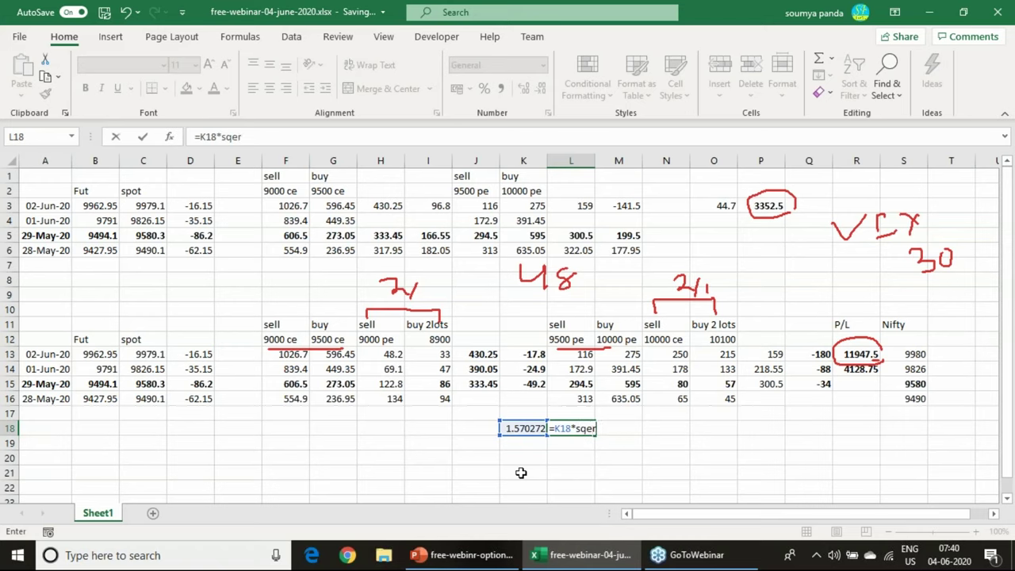
{"action": "key", "text": "BackSpace"}
{"action": "key", "text": "BackSpace"}
{"action": "type", "text": "rt"}
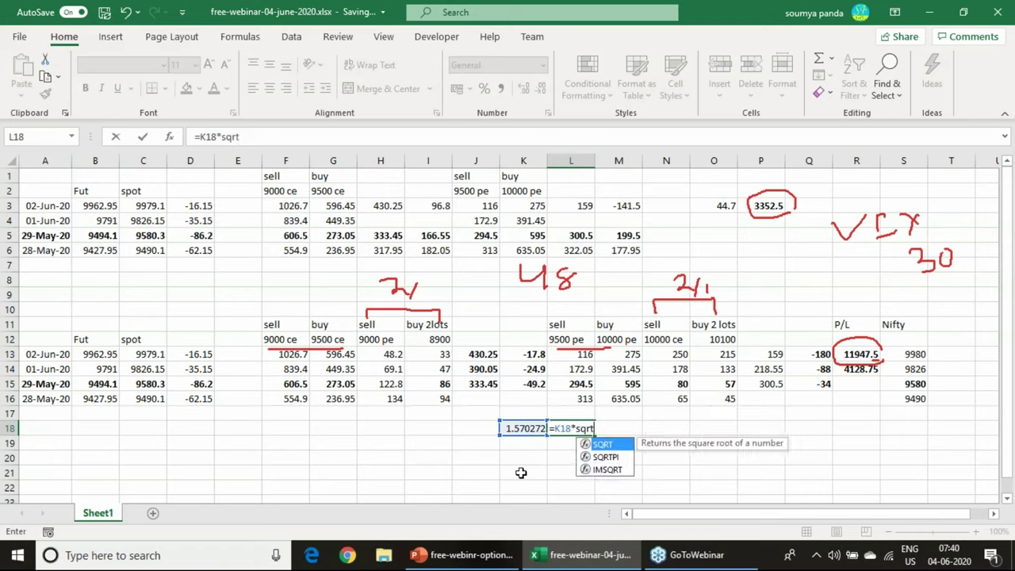
{"action": "type", "text": "(30)"}
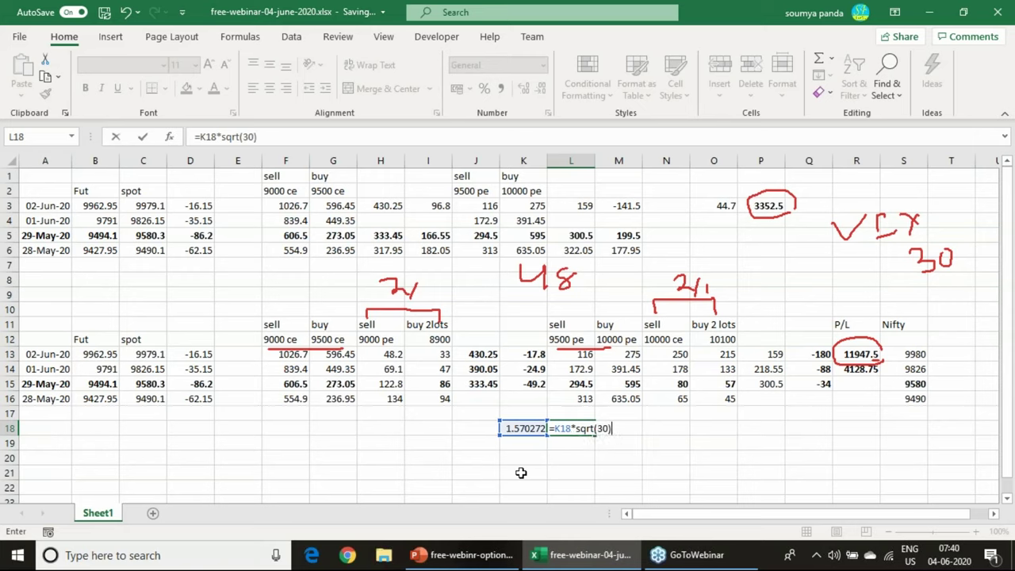
{"action": "key", "text": "Return"}
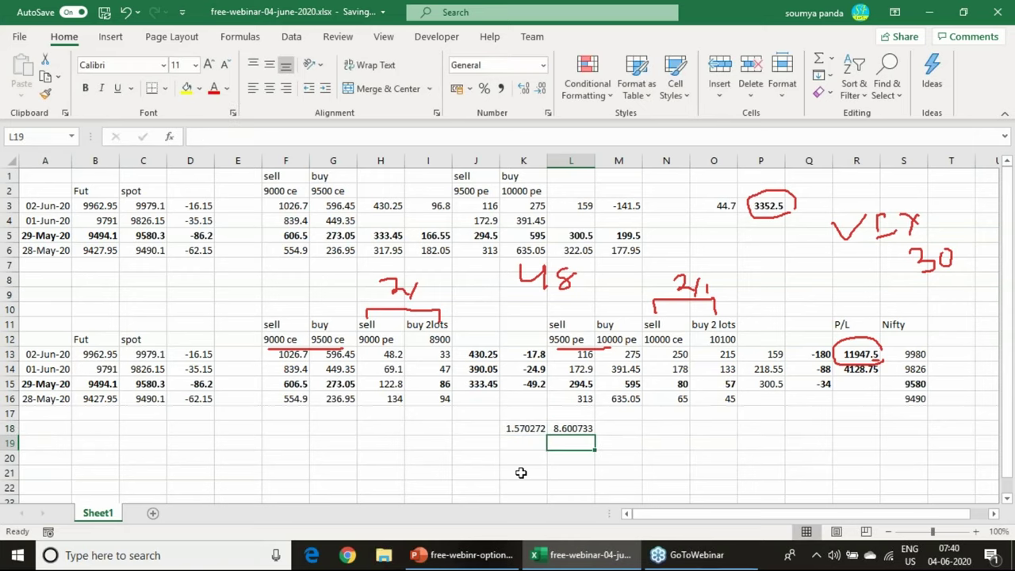
Calculate the expected point move in cell M18 with =C5*L18/100, using the 29-May-20 spot price
{"action": "left_click", "coordinate": [624, 428]}
{"action": "type", "text": "="}
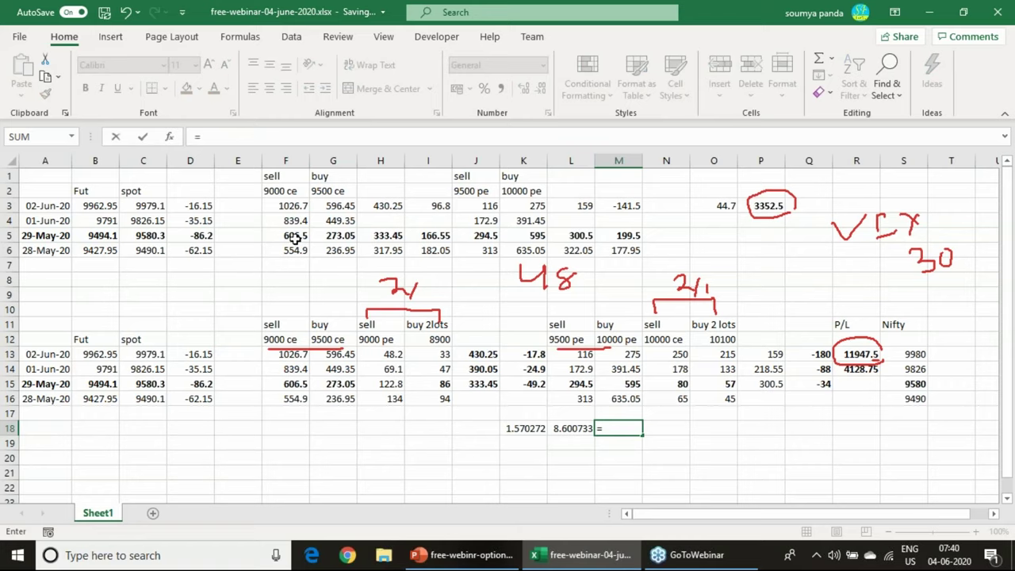
{"action": "left_click", "coordinate": [159, 235]}
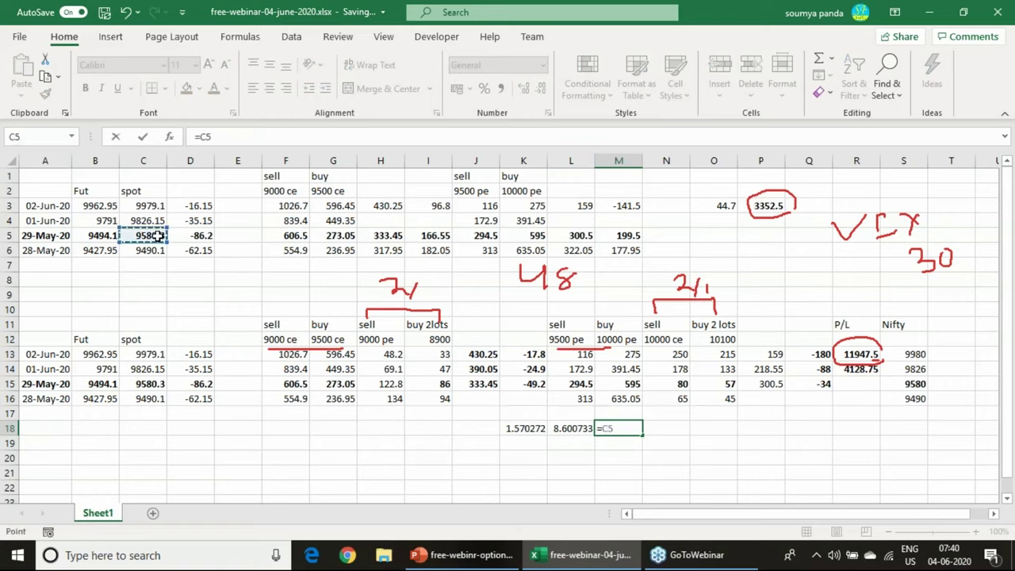
{"action": "type", "text": "*"}
{"action": "left_click", "coordinate": [578, 429]}
{"action": "type", "text": "/100"}
{"action": "key", "text": "Return"}
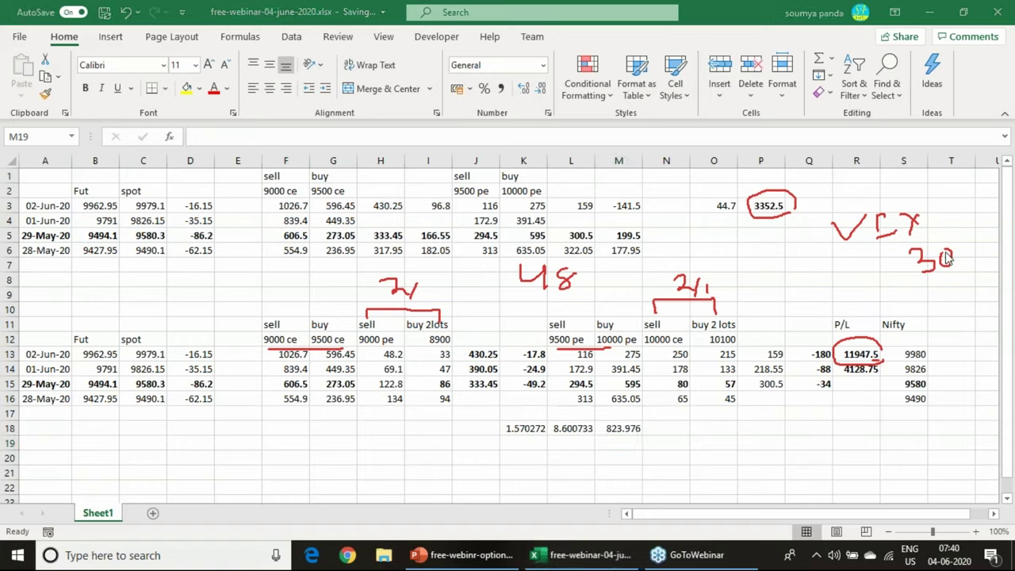
Circle the result in M18, underline the 29-May-20 spot price, and handwrite 10300 with a lower range value beneath it
{"action": "mouse_move", "coordinate": [670, 439]}
{"action": "left_mouse_down"}
{"action": "mouse_move", "coordinate": [604, 436]}
{"action": "mouse_move", "coordinate": [644, 408]}
{"action": "mouse_move", "coordinate": [638, 440]}
{"action": "left_mouse_up"}
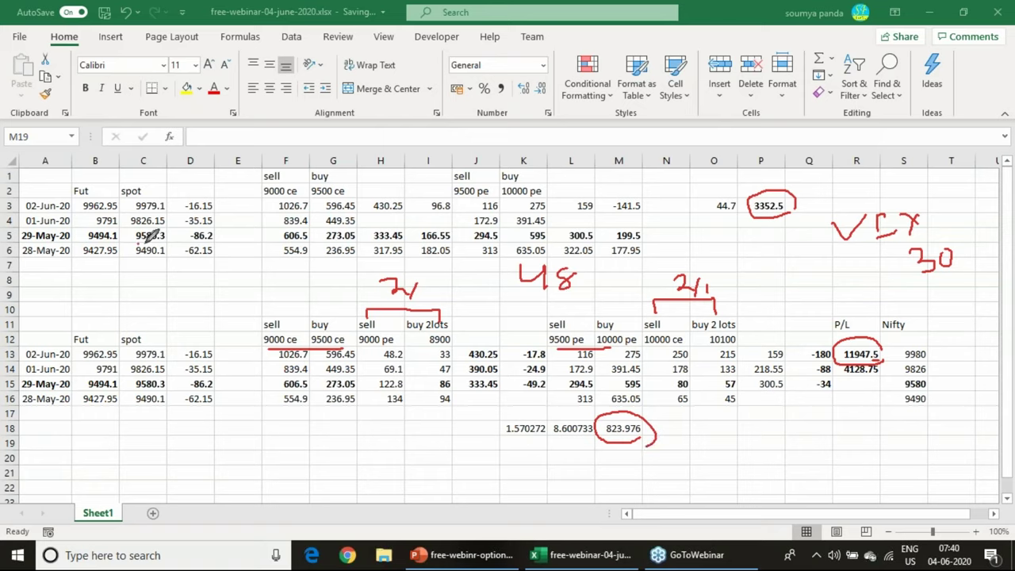
{"action": "left_click_drag", "start_coordinate": [136, 245], "coordinate": [164, 243]}
{"action": "mouse_move", "coordinate": [200, 276]}
{"action": "left_mouse_down"}
{"action": "mouse_move", "coordinate": [205, 295]}
{"action": "mouse_move", "coordinate": [215, 279]}
{"action": "mouse_move", "coordinate": [249, 271]}
{"action": "mouse_move", "coordinate": [253, 287]}
{"action": "mouse_move", "coordinate": [273, 262]}
{"action": "mouse_move", "coordinate": [290, 272]}
{"action": "left_mouse_up"}
{"action": "left_click_drag", "start_coordinate": [238, 301], "coordinate": [295, 282]}
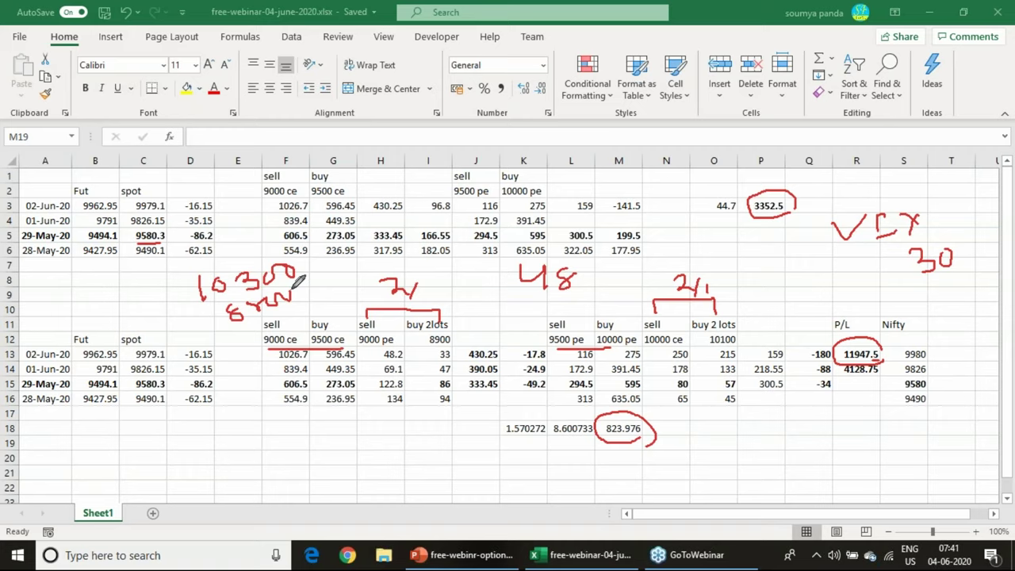
Handwrite 300 and 100 beneath the lower table, and clear all the ink annotations from the sheet
{"action": "left_click_drag", "start_coordinate": [399, 458], "coordinate": [409, 473]}
{"action": "mouse_move", "coordinate": [445, 452]}
{"action": "left_mouse_down"}
{"action": "mouse_move", "coordinate": [437, 458]}
{"action": "mouse_move", "coordinate": [451, 448]}
{"action": "mouse_move", "coordinate": [414, 444]}
{"action": "left_mouse_up"}
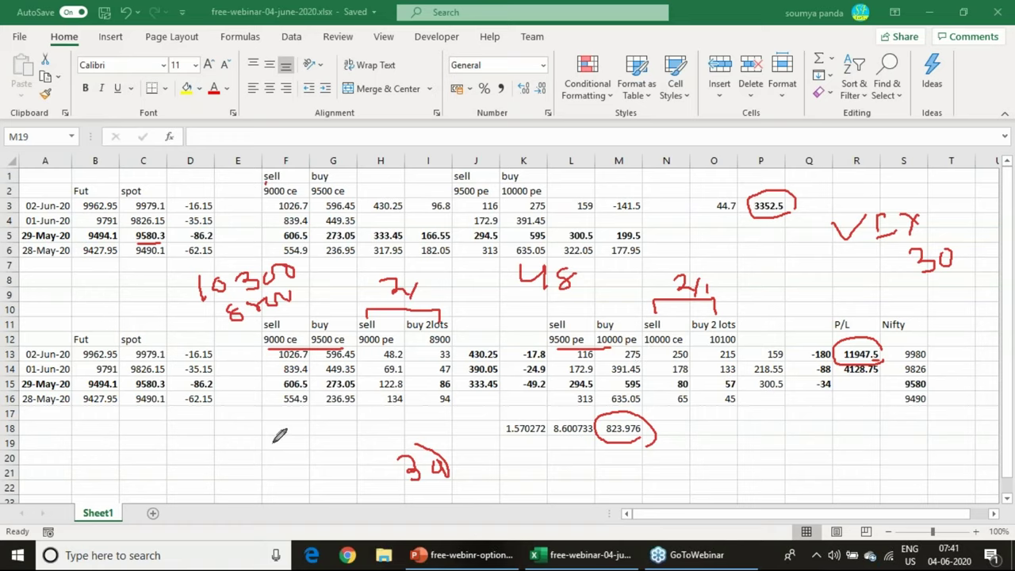
{"action": "mouse_move", "coordinate": [268, 425]}
{"action": "left_mouse_down"}
{"action": "mouse_move", "coordinate": [267, 450]}
{"action": "mouse_move", "coordinate": [283, 425]}
{"action": "mouse_move", "coordinate": [301, 423]}
{"action": "left_mouse_up"}
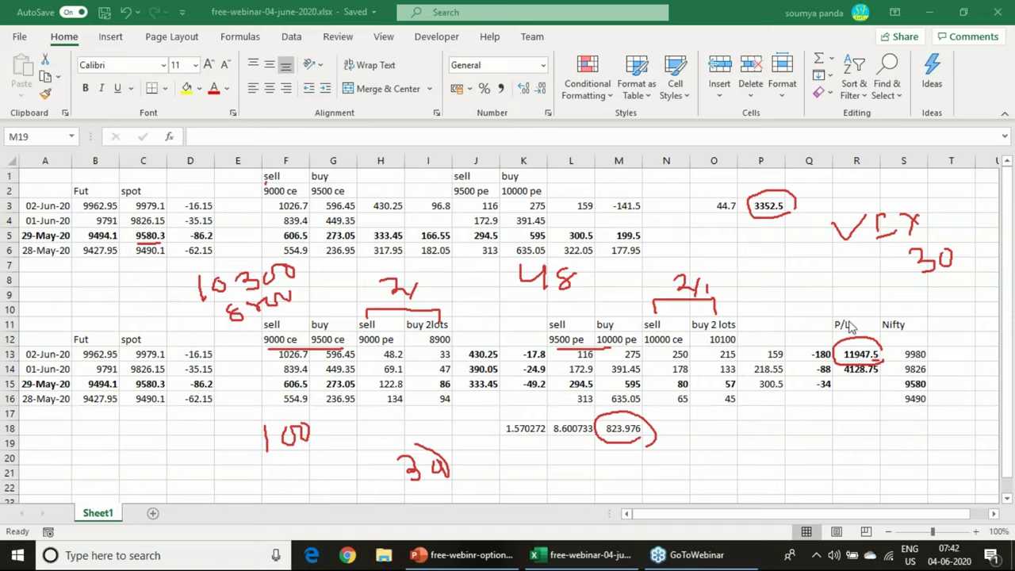
{"action": "key", "text": "e"}
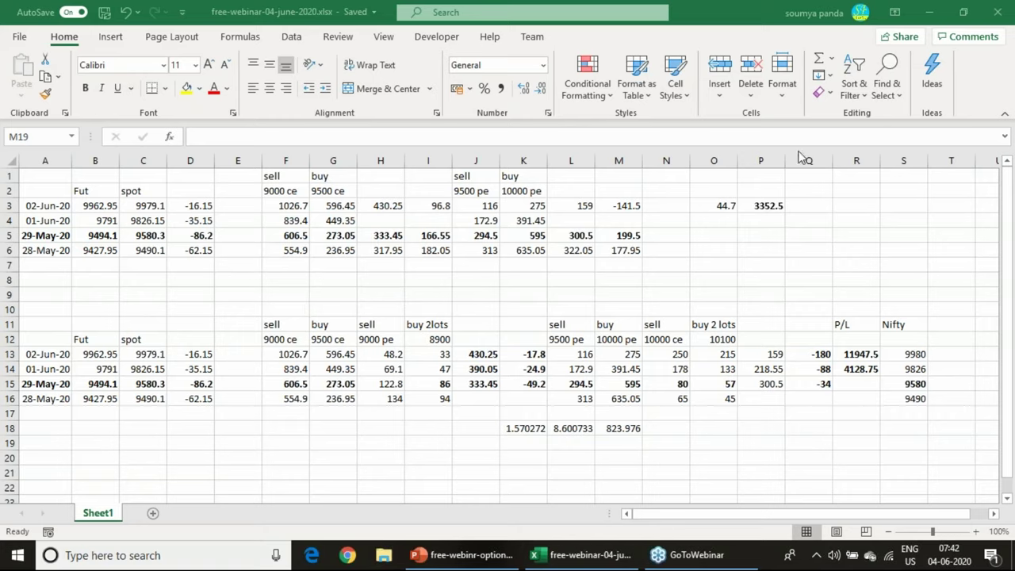
Handwrite 3 above column M and 333 below the upper table, and underline and tick the 9500 pe and 10000 pe headers
{"action": "left_click_drag", "start_coordinate": [590, 173], "coordinate": [616, 192]}
{"action": "mouse_move", "coordinate": [375, 274]}
{"action": "left_mouse_down"}
{"action": "mouse_move", "coordinate": [410, 279]}
{"action": "mouse_move", "coordinate": [408, 292]}
{"action": "mouse_move", "coordinate": [422, 293]}
{"action": "mouse_move", "coordinate": [465, 278]}
{"action": "mouse_move", "coordinate": [451, 290]}
{"action": "left_mouse_up"}
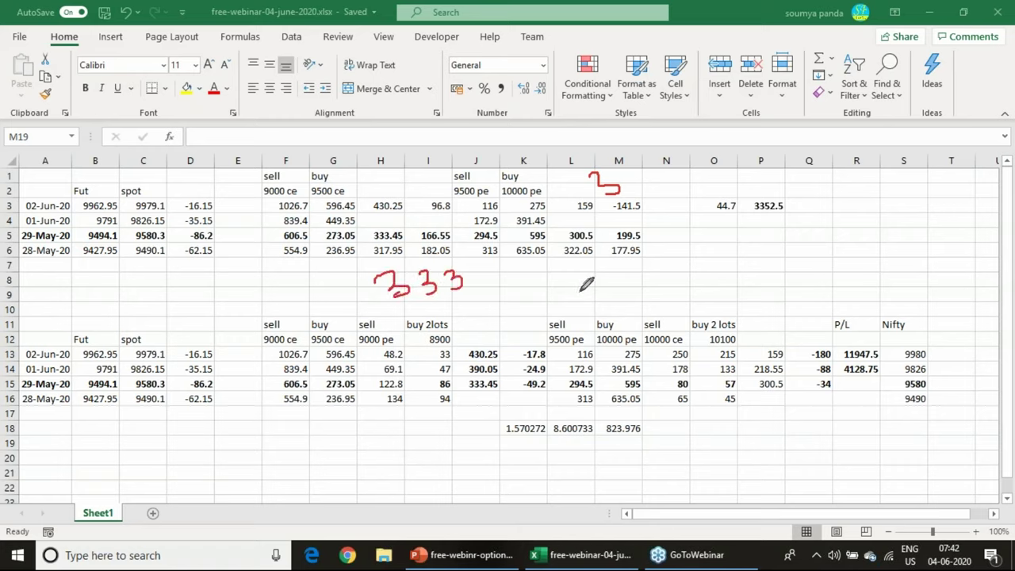
{"action": "mouse_move", "coordinate": [455, 203]}
{"action": "left_mouse_down"}
{"action": "mouse_move", "coordinate": [527, 198]}
{"action": "mouse_move", "coordinate": [558, 165]}
{"action": "left_mouse_up"}
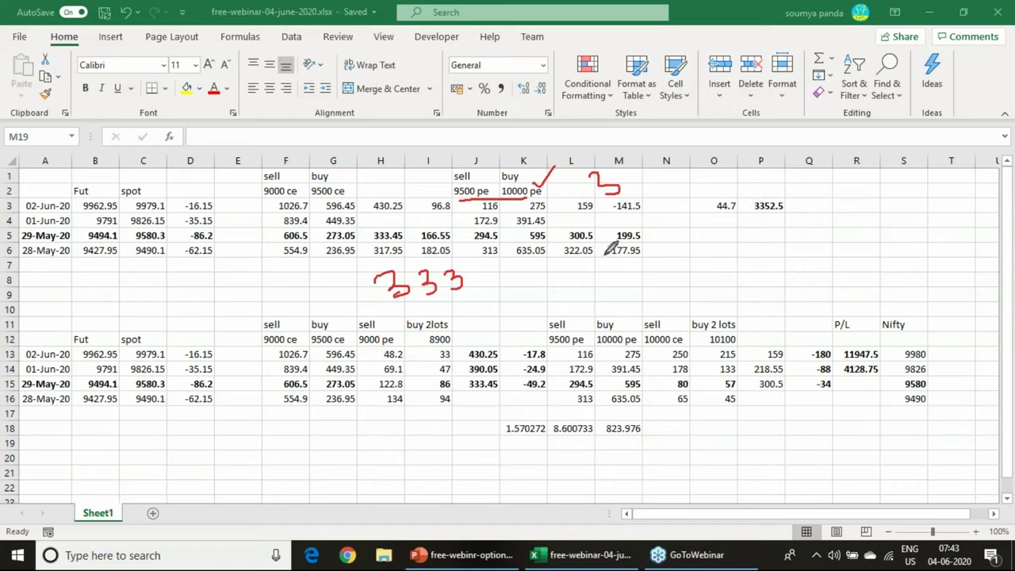
Handwrite J and A below the put spread columns, and circle both the 333 and the A
{"action": "mouse_move", "coordinate": [510, 272]}
{"action": "left_mouse_down"}
{"action": "mouse_move", "coordinate": [524, 270]}
{"action": "mouse_move", "coordinate": [513, 288]}
{"action": "left_mouse_up"}
{"action": "mouse_move", "coordinate": [623, 288]}
{"action": "left_mouse_down"}
{"action": "mouse_move", "coordinate": [631, 268]}
{"action": "mouse_move", "coordinate": [638, 285]}
{"action": "mouse_move", "coordinate": [655, 279]}
{"action": "left_mouse_up"}
{"action": "mouse_move", "coordinate": [462, 299]}
{"action": "left_mouse_down"}
{"action": "mouse_move", "coordinate": [369, 276]}
{"action": "mouse_move", "coordinate": [444, 247]}
{"action": "mouse_move", "coordinate": [478, 277]}
{"action": "mouse_move", "coordinate": [441, 297]}
{"action": "left_mouse_up"}
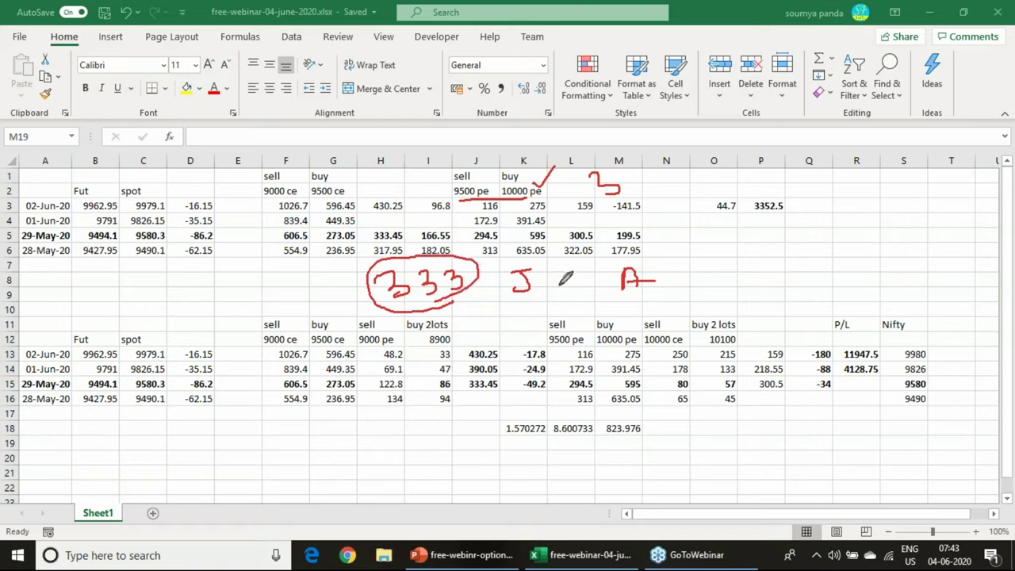
{"action": "mouse_move", "coordinate": [658, 284]}
{"action": "left_mouse_down"}
{"action": "mouse_move", "coordinate": [612, 273]}
{"action": "mouse_move", "coordinate": [651, 274]}
{"action": "left_mouse_up"}
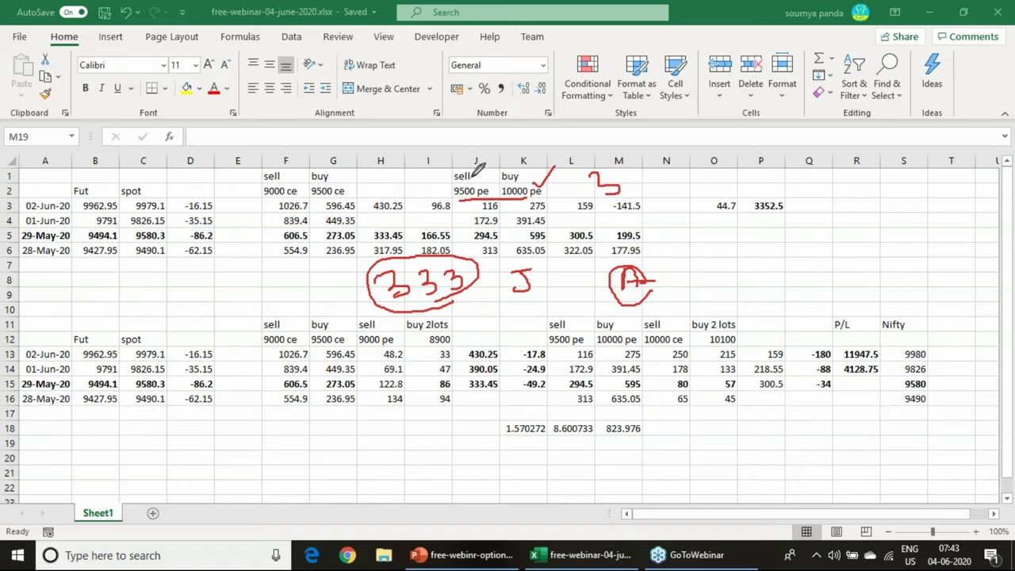
Mark 9500 pe with B and 10000 pe with S, tick the put spread and the circled 333, and clear the ink annotations
{"action": "left_click_drag", "start_coordinate": [471, 164], "coordinate": [525, 169]}
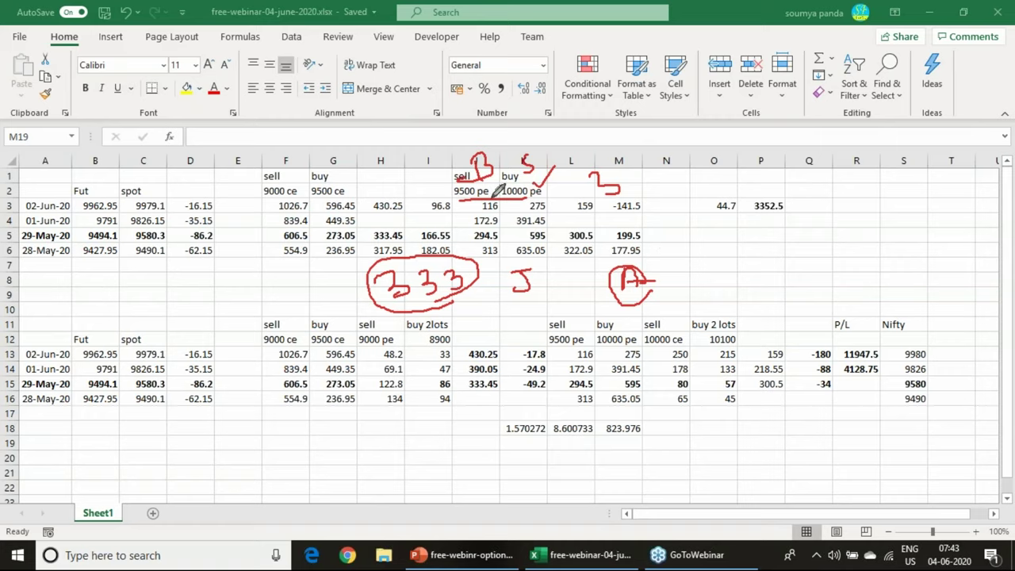
{"action": "left_click_drag", "start_coordinate": [550, 181], "coordinate": [574, 164]}
{"action": "left_click_drag", "start_coordinate": [346, 273], "coordinate": [374, 254]}
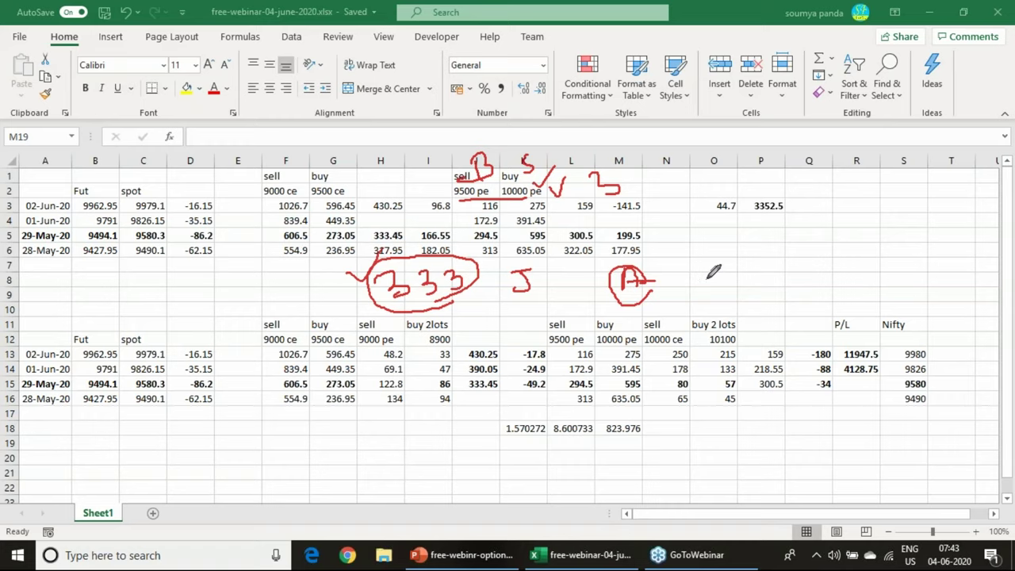
{"action": "mouse_move", "coordinate": [661, 231]}
{"action": "left_mouse_down"}
{"action": "mouse_move", "coordinate": [672, 228]}
{"action": "mouse_move", "coordinate": [679, 242]}
{"action": "mouse_move", "coordinate": [671, 249]}
{"action": "left_mouse_up"}
{"action": "key", "text": "Escape"}
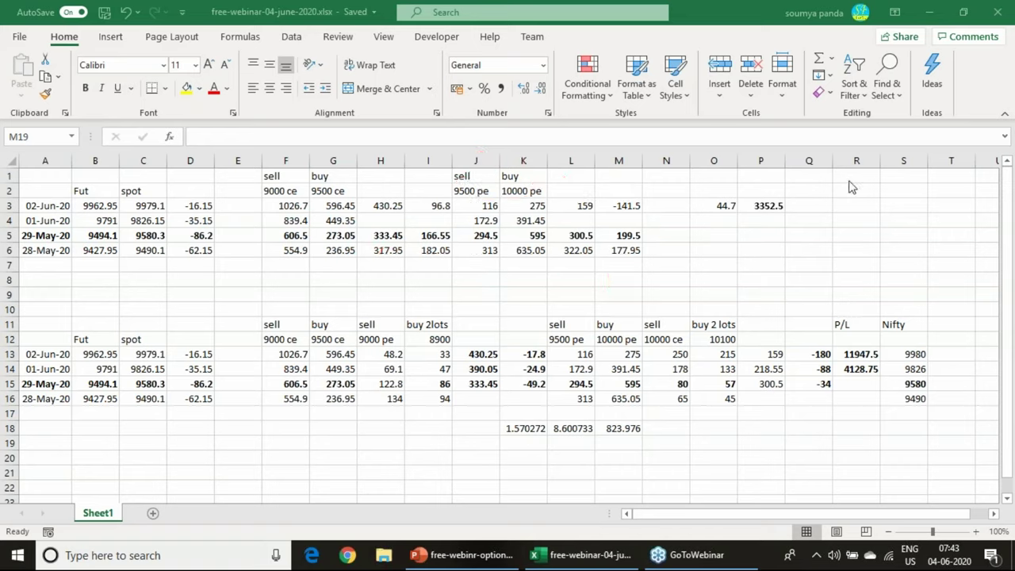
Handwrite 48, 30 and a circled 35 and 3 below the upper table, plus 60 and 70 above it, and clear the ink
{"action": "mouse_move", "coordinate": [558, 276]}
{"action": "left_mouse_down"}
{"action": "mouse_move", "coordinate": [583, 292]}
{"action": "mouse_move", "coordinate": [581, 306]}
{"action": "mouse_move", "coordinate": [604, 296]}
{"action": "left_mouse_up"}
{"action": "mouse_move", "coordinate": [414, 295]}
{"action": "left_mouse_down"}
{"action": "mouse_move", "coordinate": [356, 267]}
{"action": "mouse_move", "coordinate": [402, 294]}
{"action": "left_mouse_up"}
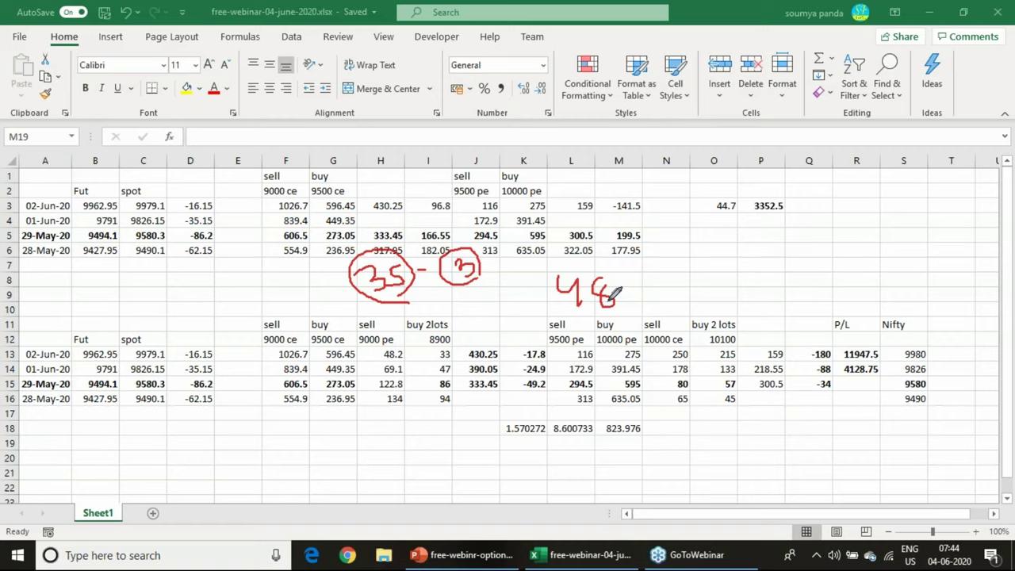
{"action": "mouse_move", "coordinate": [201, 279]}
{"action": "left_mouse_down"}
{"action": "mouse_move", "coordinate": [225, 266]}
{"action": "mouse_move", "coordinate": [208, 299]}
{"action": "left_mouse_up"}
{"action": "mouse_move", "coordinate": [242, 257]}
{"action": "left_mouse_down"}
{"action": "mouse_move", "coordinate": [230, 270]}
{"action": "mouse_move", "coordinate": [255, 274]}
{"action": "mouse_move", "coordinate": [242, 256]}
{"action": "left_mouse_up"}
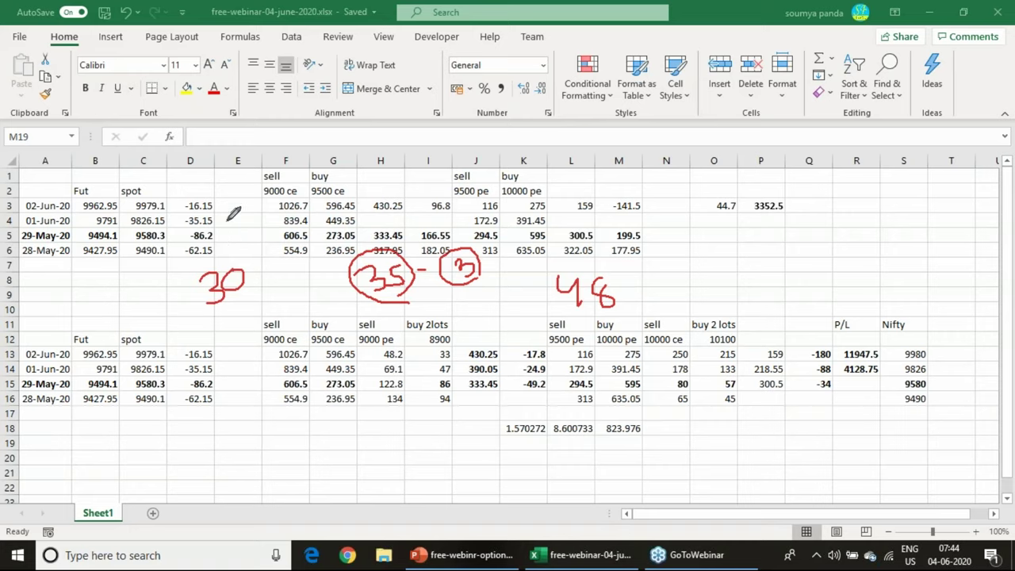
{"action": "left_click_drag", "start_coordinate": [257, 136], "coordinate": [253, 163]}
{"action": "left_click_drag", "start_coordinate": [279, 143], "coordinate": [272, 141]}
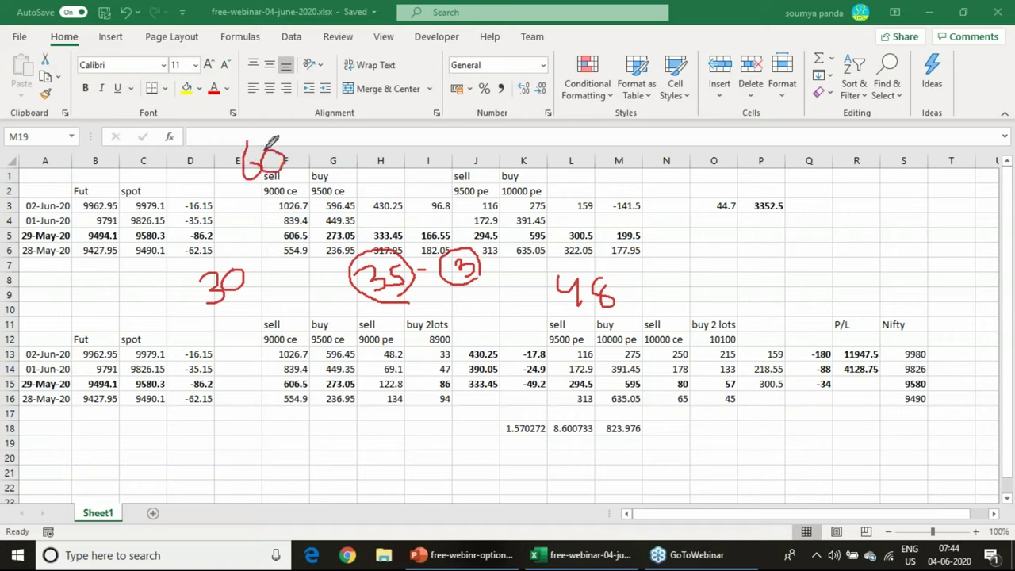
{"action": "mouse_move", "coordinate": [385, 168]}
{"action": "left_mouse_down"}
{"action": "mouse_move", "coordinate": [414, 200]}
{"action": "mouse_move", "coordinate": [459, 164]}
{"action": "left_mouse_up"}
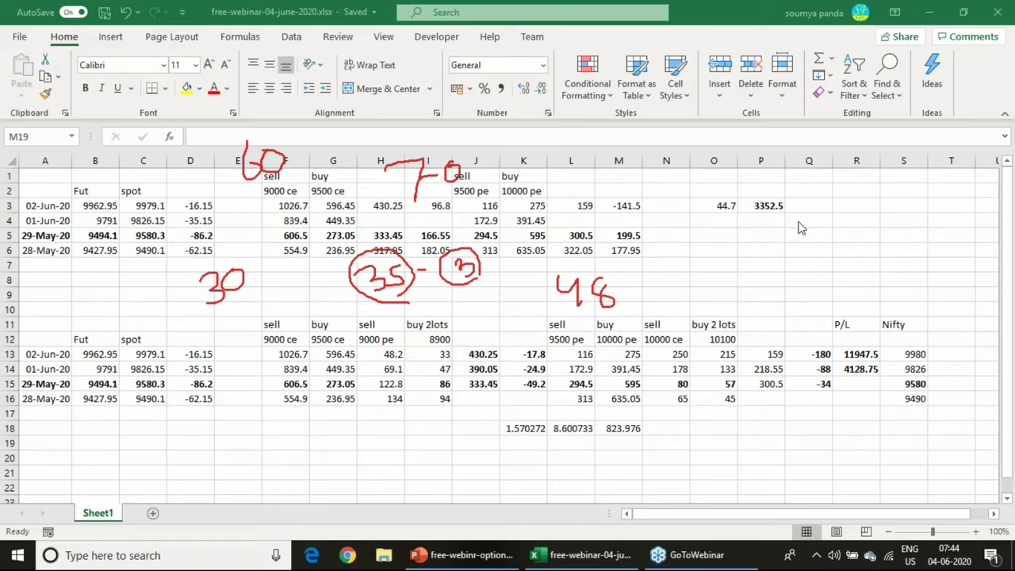
{"action": "key", "text": "Escape"}
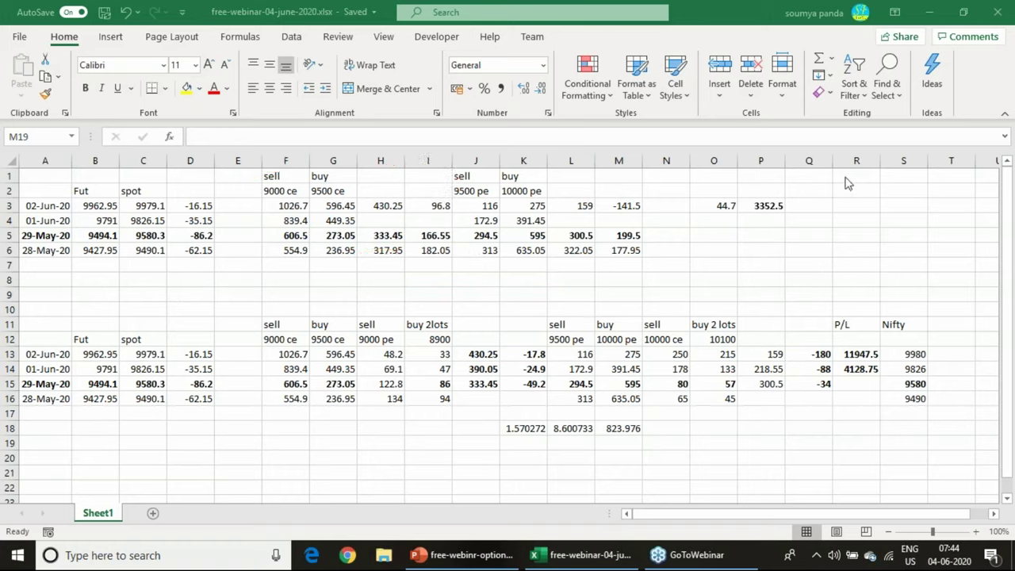
Switch to the PowerPoint slide on the short iron condor strategy, and tick OTM and ATM in the sell line, underlining OTM
{"action": "key", "text": "alt+Tab"}
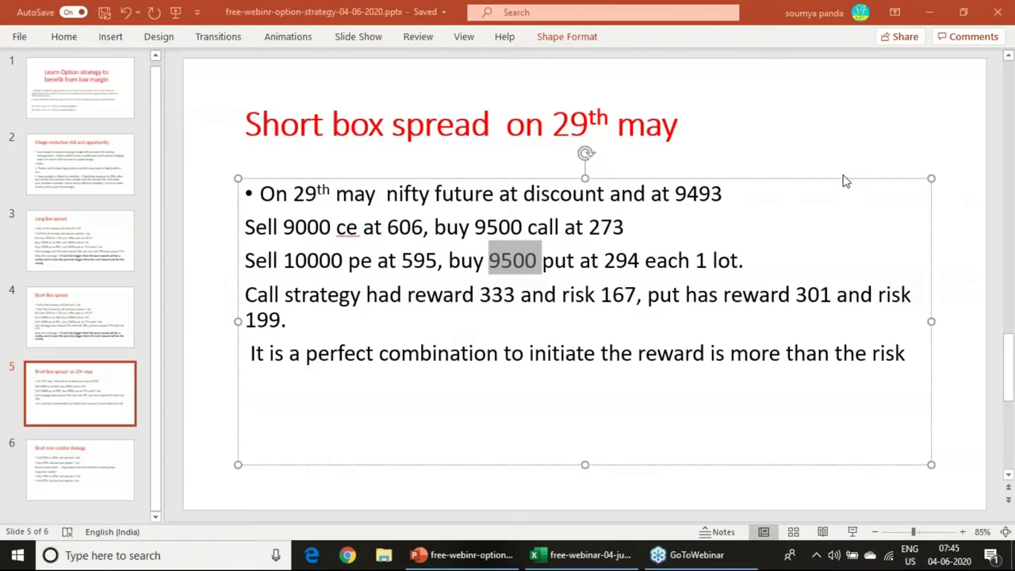
{"action": "left_click", "coordinate": [70, 462]}
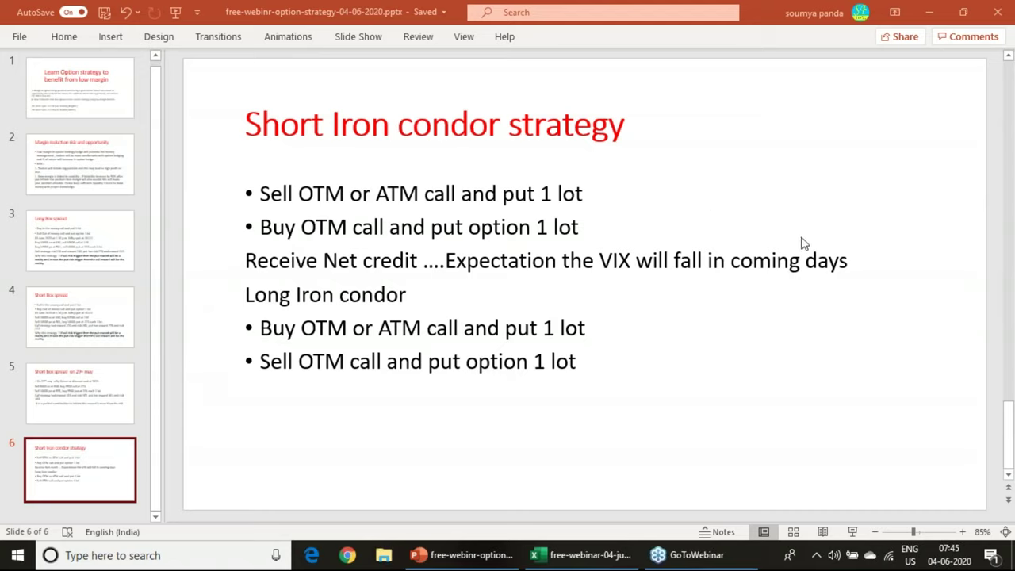
{"action": "mouse_move", "coordinate": [320, 205]}
{"action": "left_mouse_down"}
{"action": "mouse_move", "coordinate": [349, 204]}
{"action": "mouse_move", "coordinate": [334, 179]}
{"action": "mouse_move", "coordinate": [345, 167]}
{"action": "left_mouse_up"}
{"action": "left_click_drag", "start_coordinate": [407, 172], "coordinate": [424, 169]}
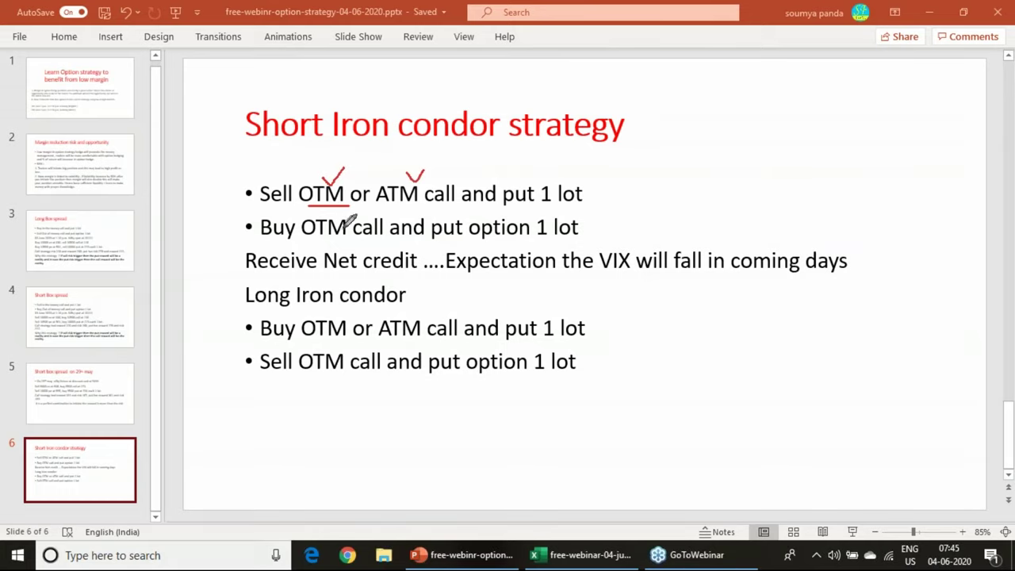